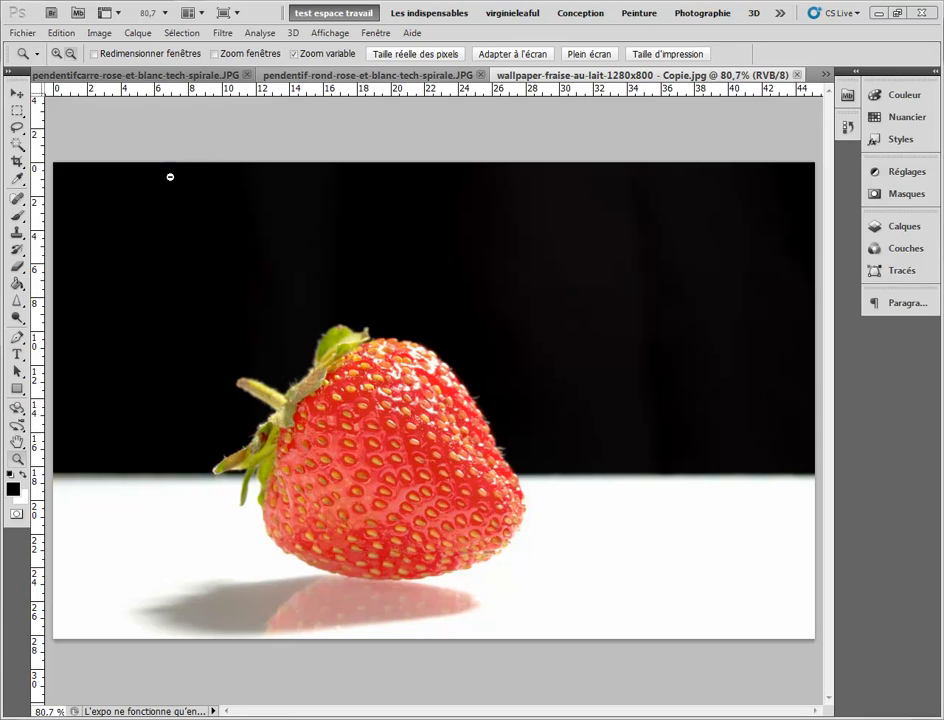
Select the entire strawberry image and clear the selection again
left_click(22, 99)
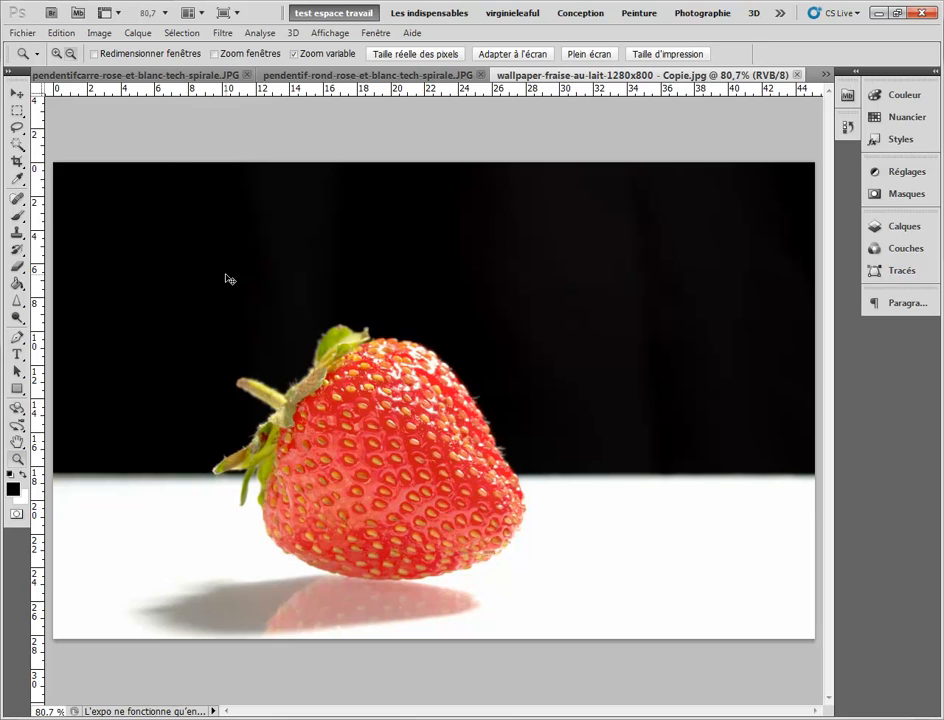
key("ctrl+a")
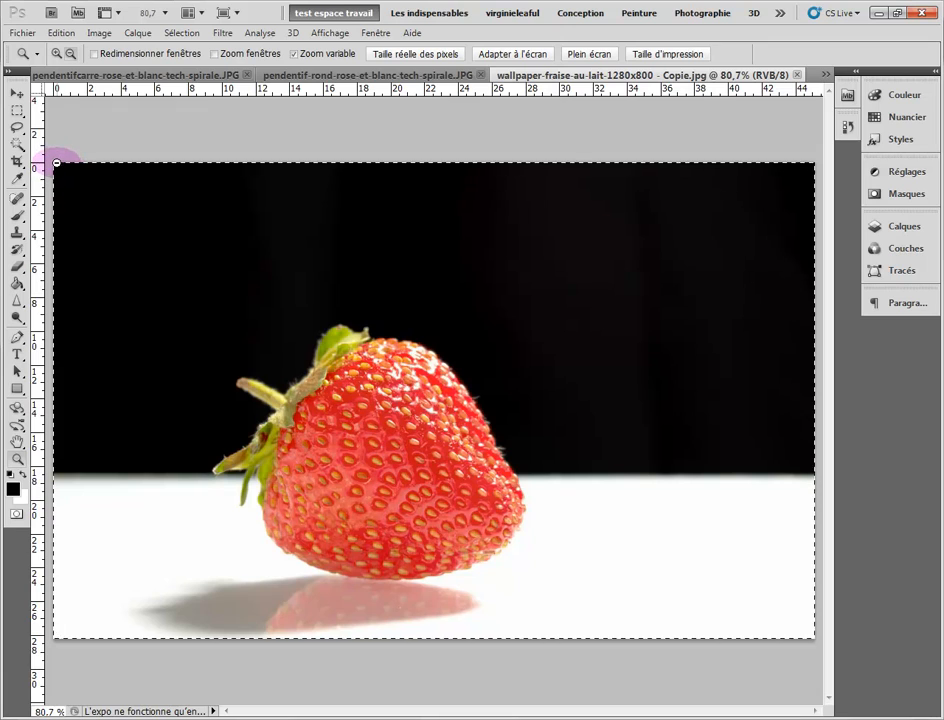
left_click(180, 35)
left_click(181, 65)
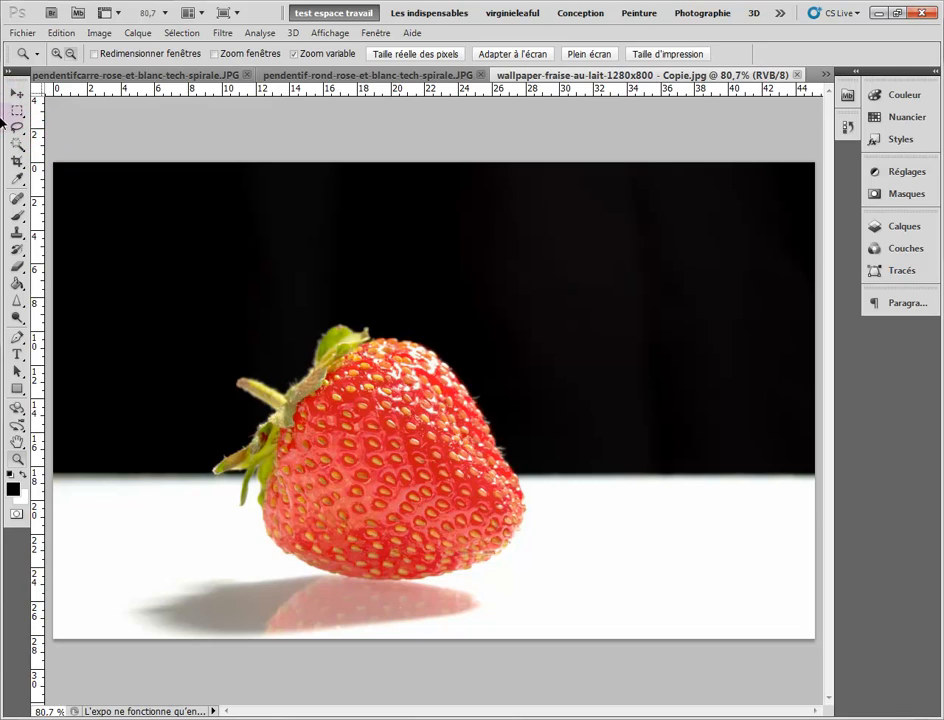
left_click(17, 113)
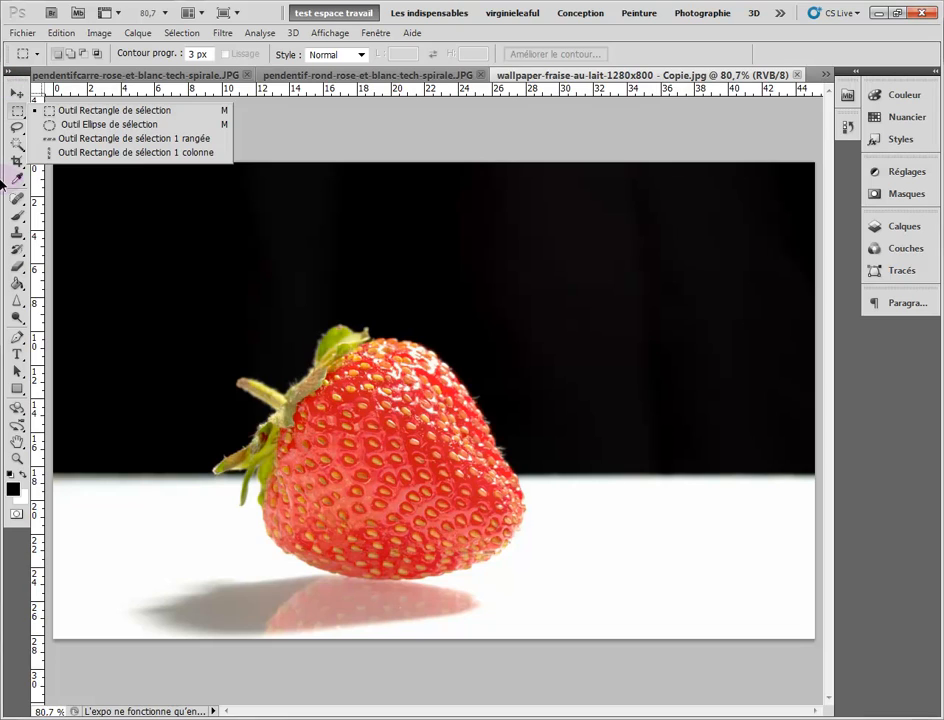
left_click(13, 130)
mouse_move(13, 130)
left_mouse_down()
mouse_move(60, 133)
mouse_move(70, 160)
left_mouse_up()
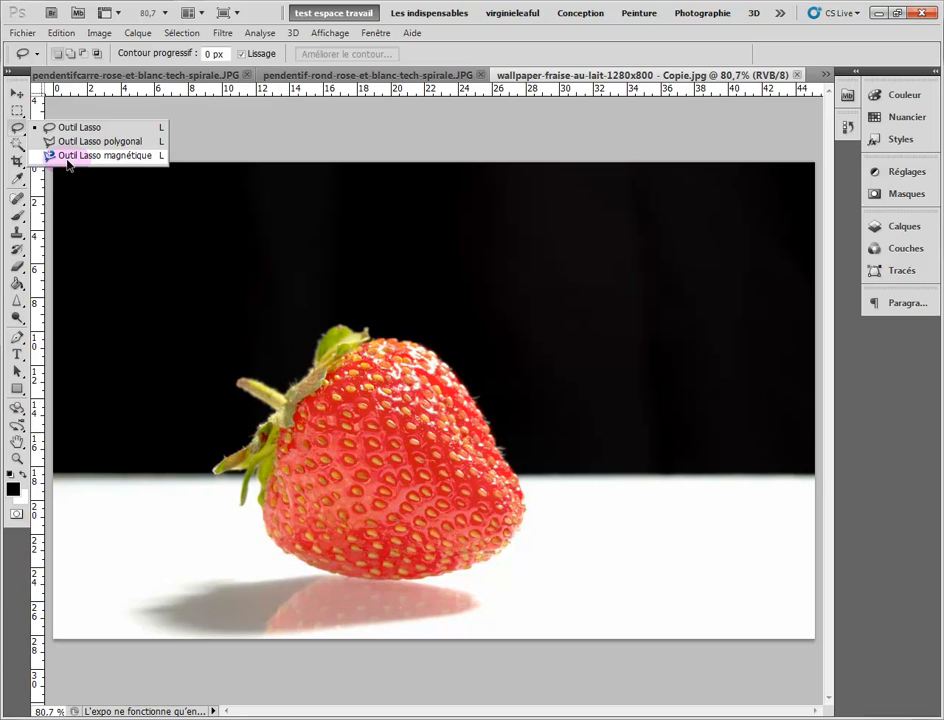
left_click(15, 148)
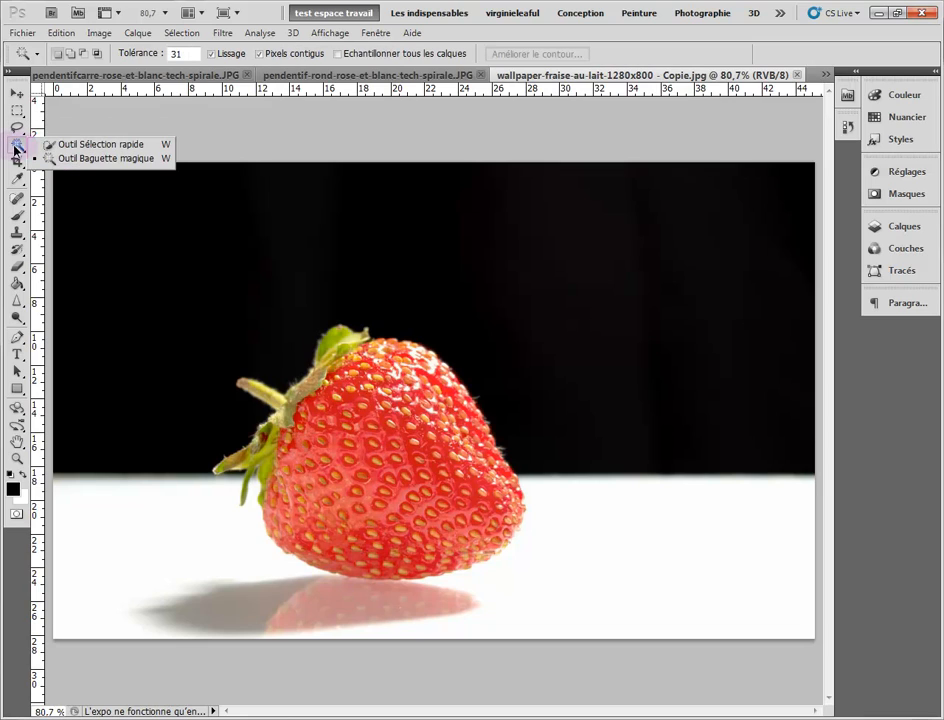
left_click_drag(15, 148, 80, 155)
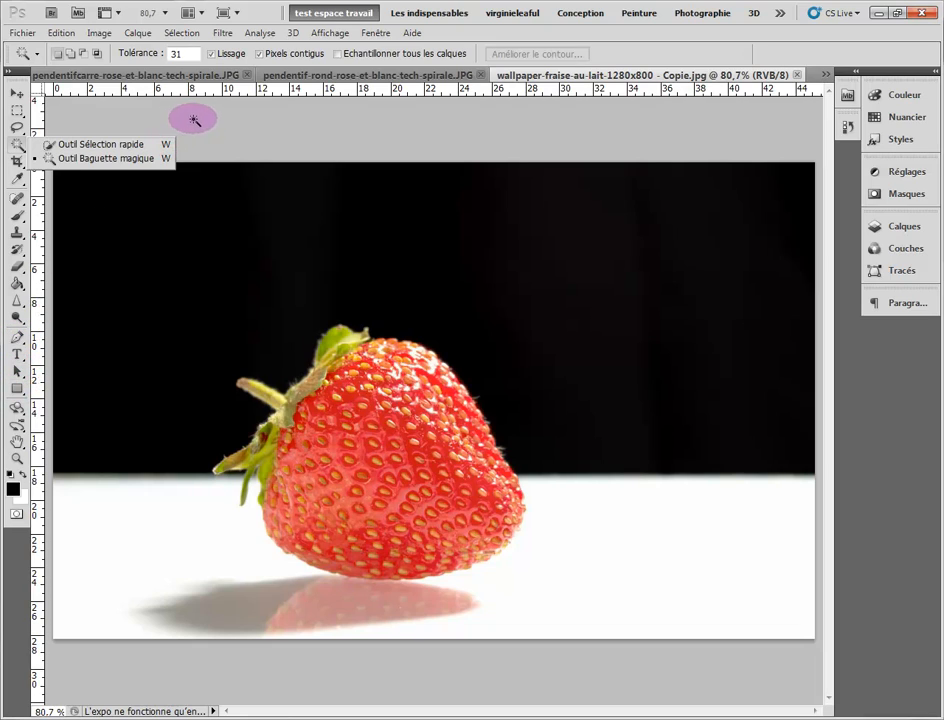
Outline the square pendant in pendentifcarre-rose-et-blanc-tech-spirale.JPG with a rectangular selection and nudge it to align with the pendant's edges
left_click(17, 112)
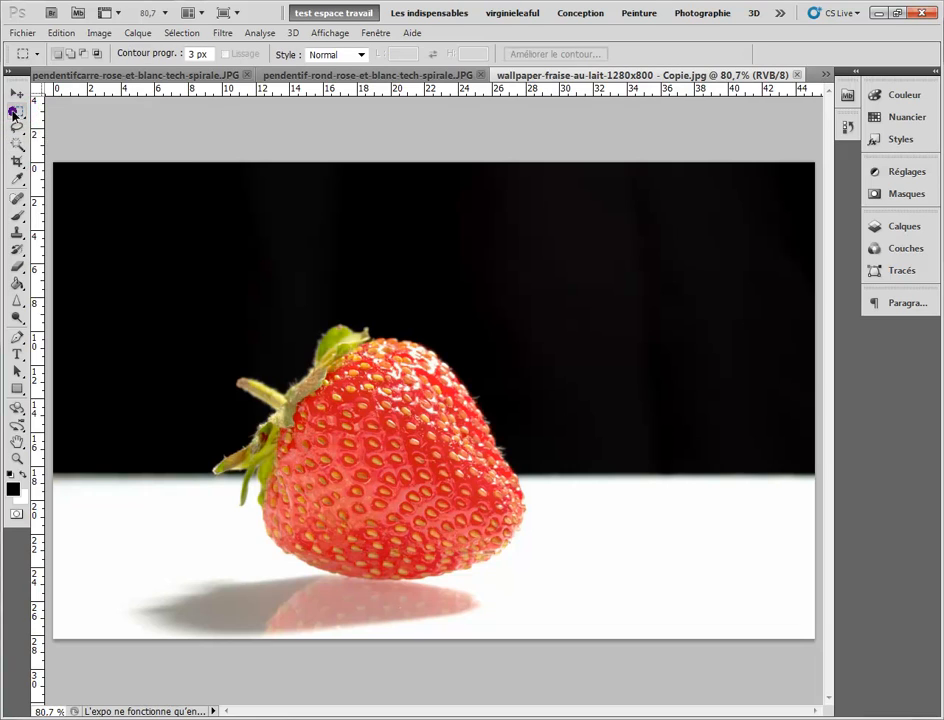
right_click(17, 112)
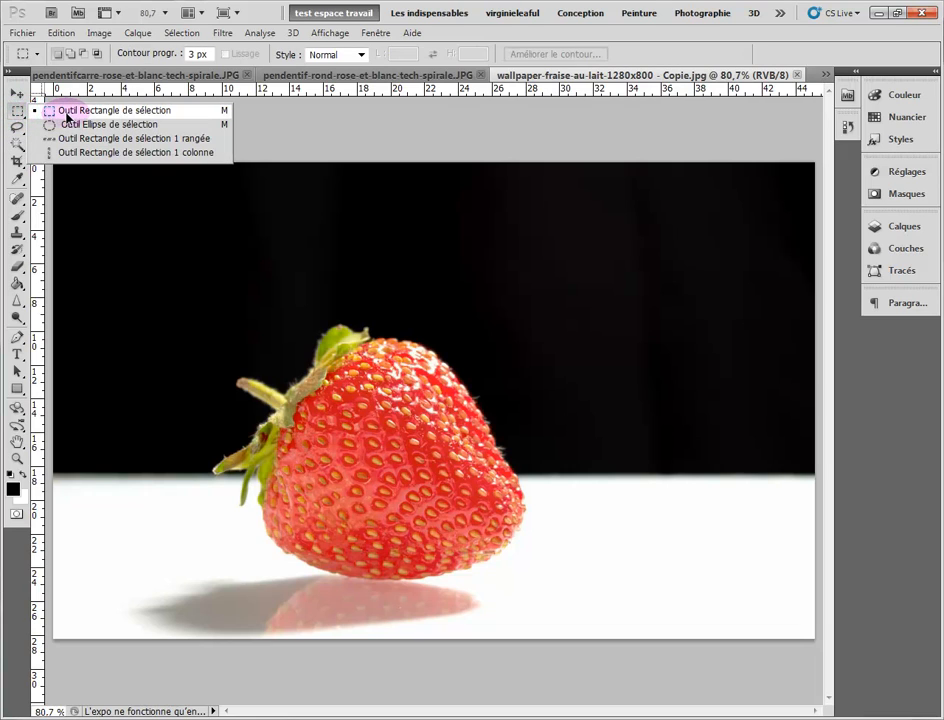
left_click(62, 112)
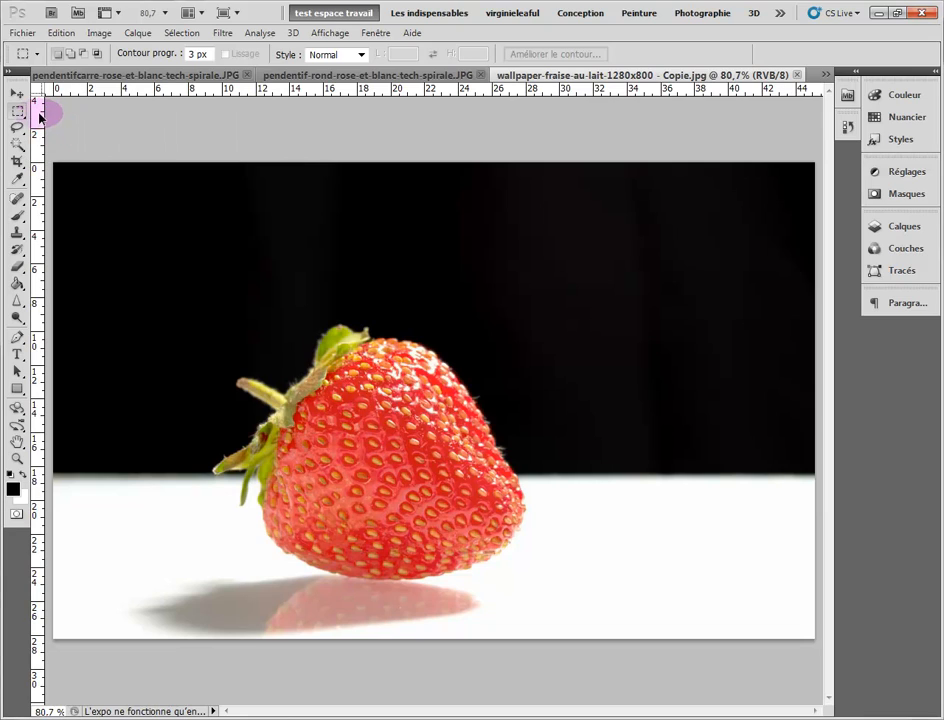
left_click(70, 55)
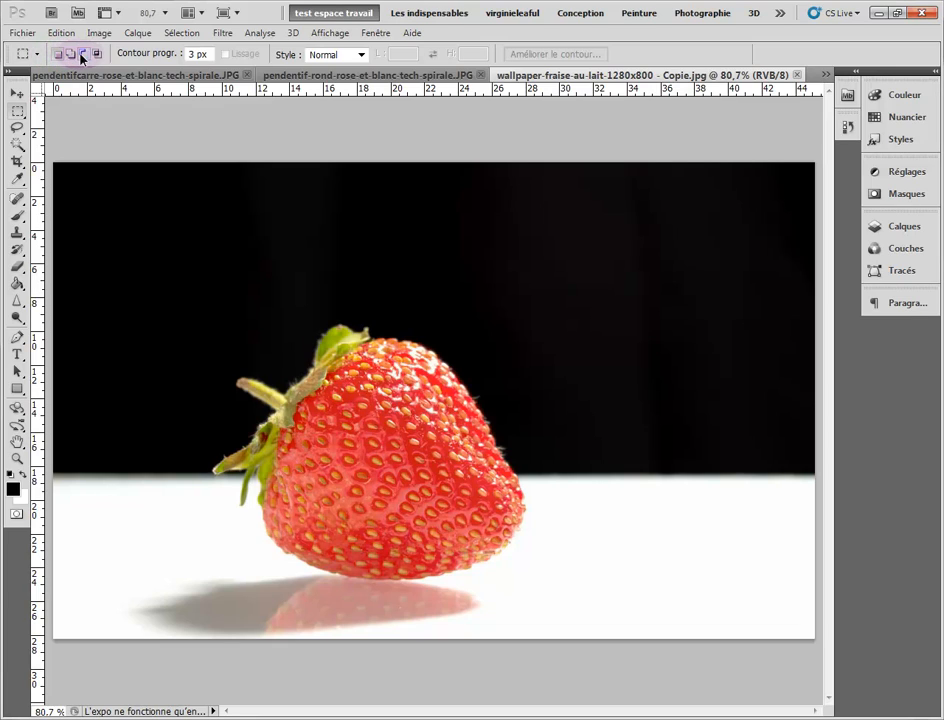
left_click(85, 56)
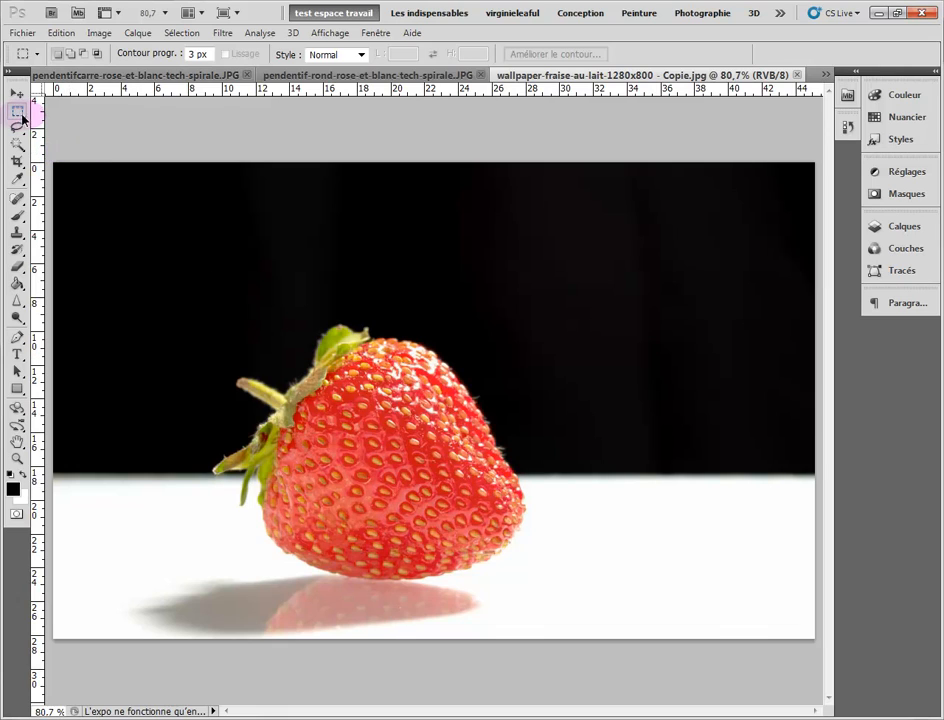
left_click(826, 75)
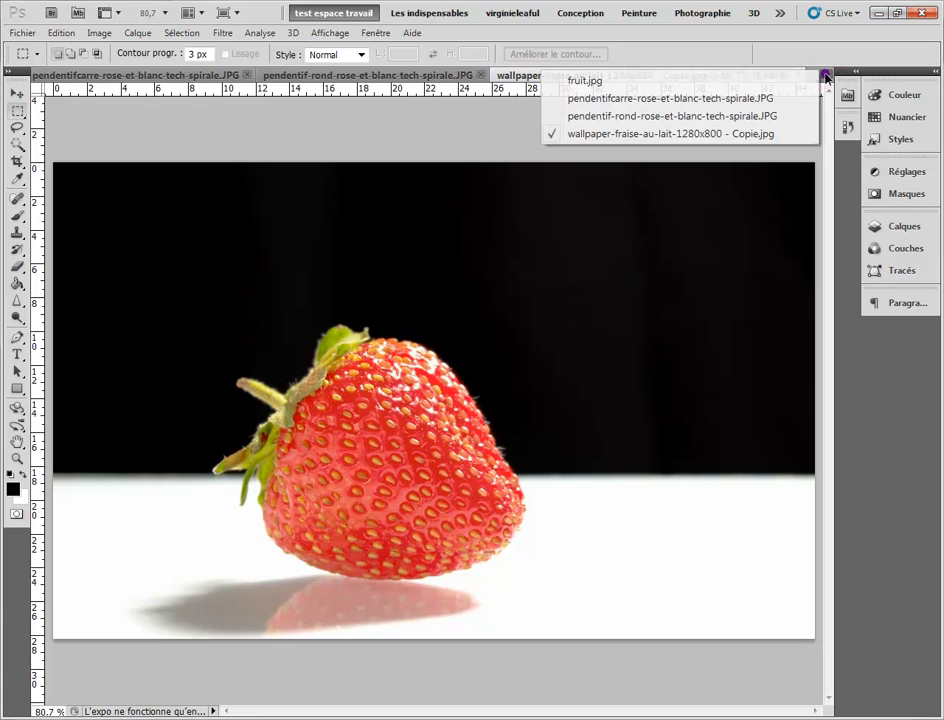
left_click(788, 98)
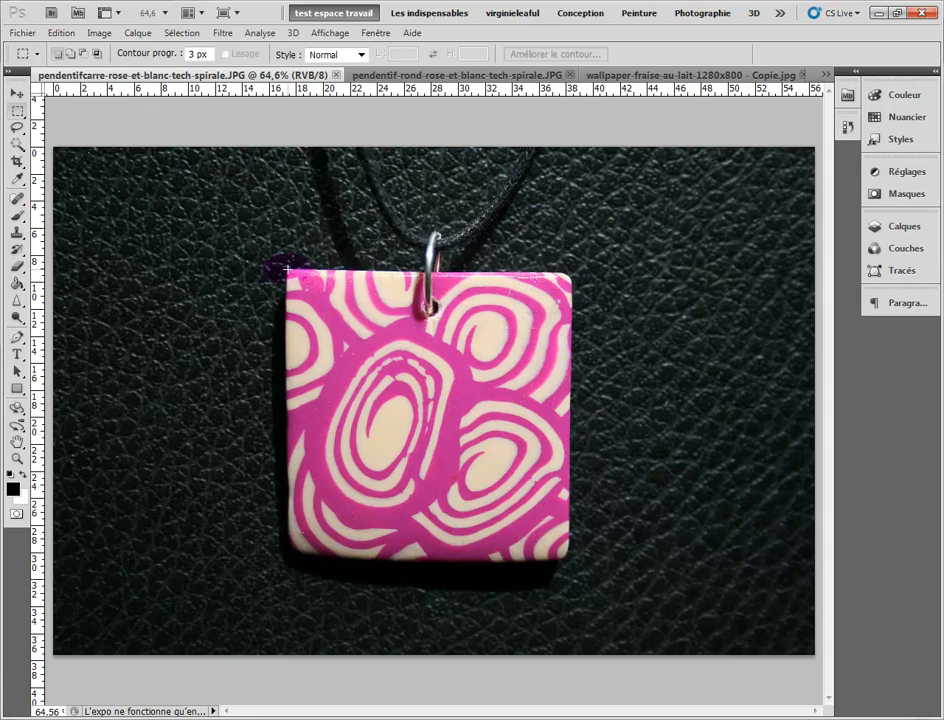
left_click_drag(287, 268, 574, 561)
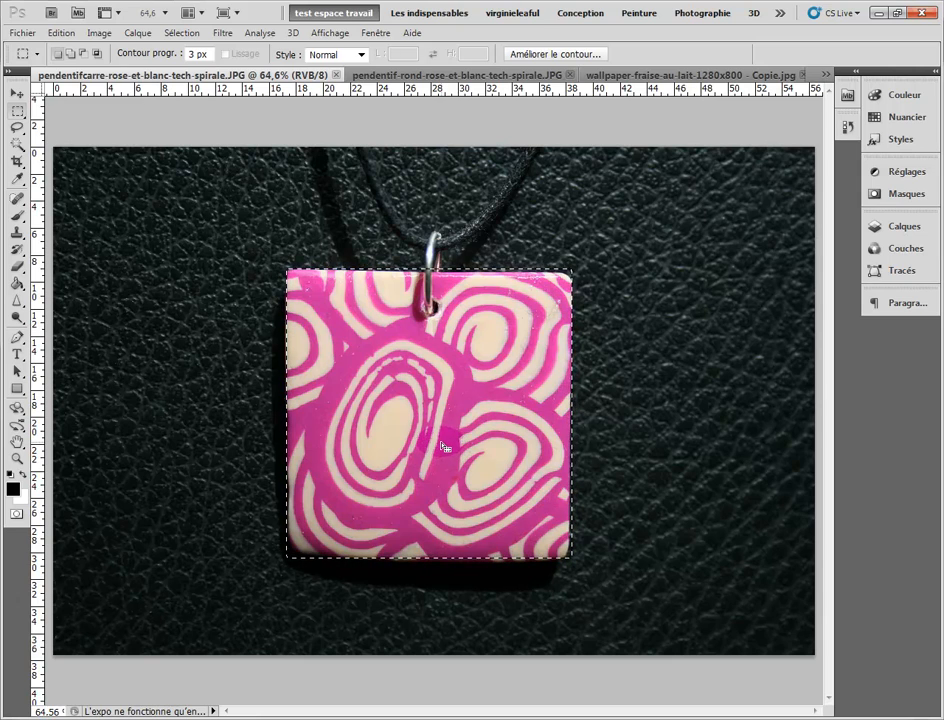
mouse_move(443, 447)
left_mouse_down()
mouse_move(519, 441)
mouse_move(610, 377)
mouse_move(478, 298)
mouse_move(455, 455)
mouse_move(432, 444)
mouse_move(446, 447)
left_mouse_up()
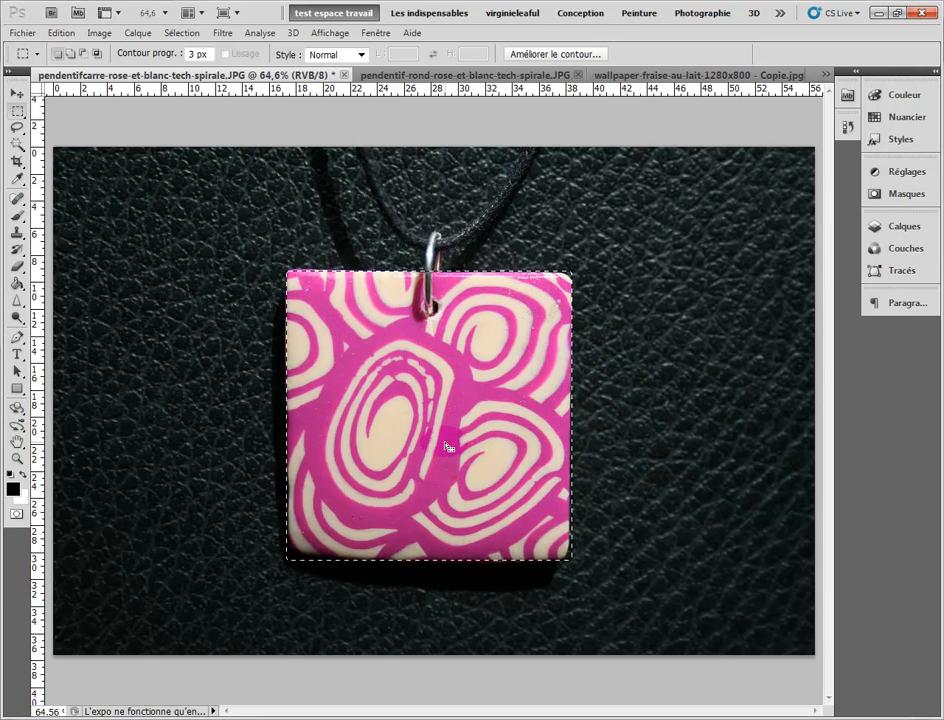
Outline the round pendant in pendentif-rond-rose-et-blanc-tech-spirale.JPG with an elliptical selection and reposition it over the pendant
left_click(17, 110)
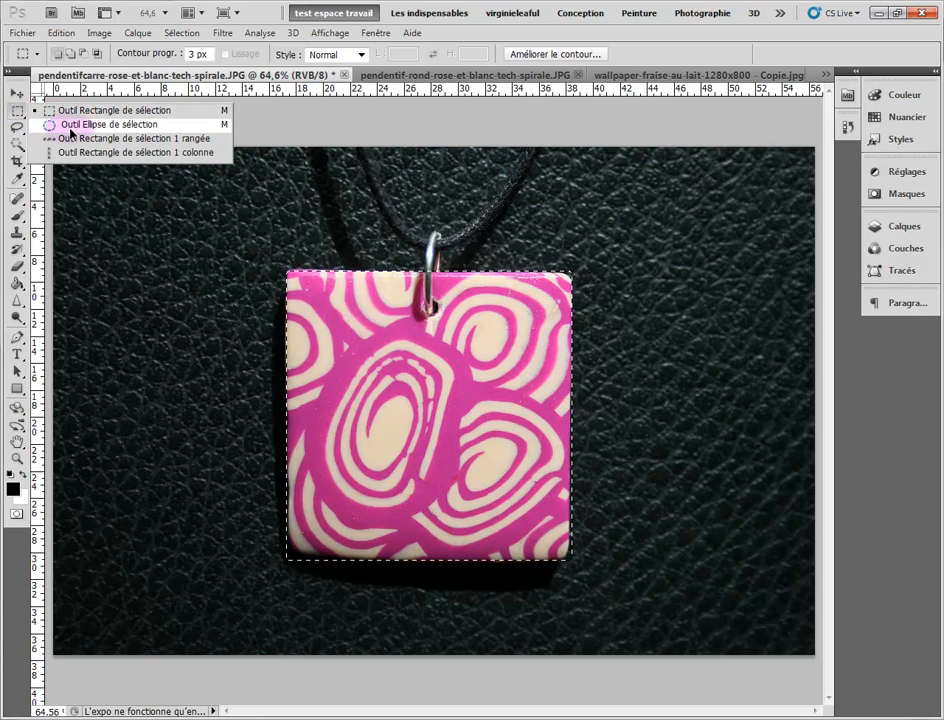
left_click(69, 126)
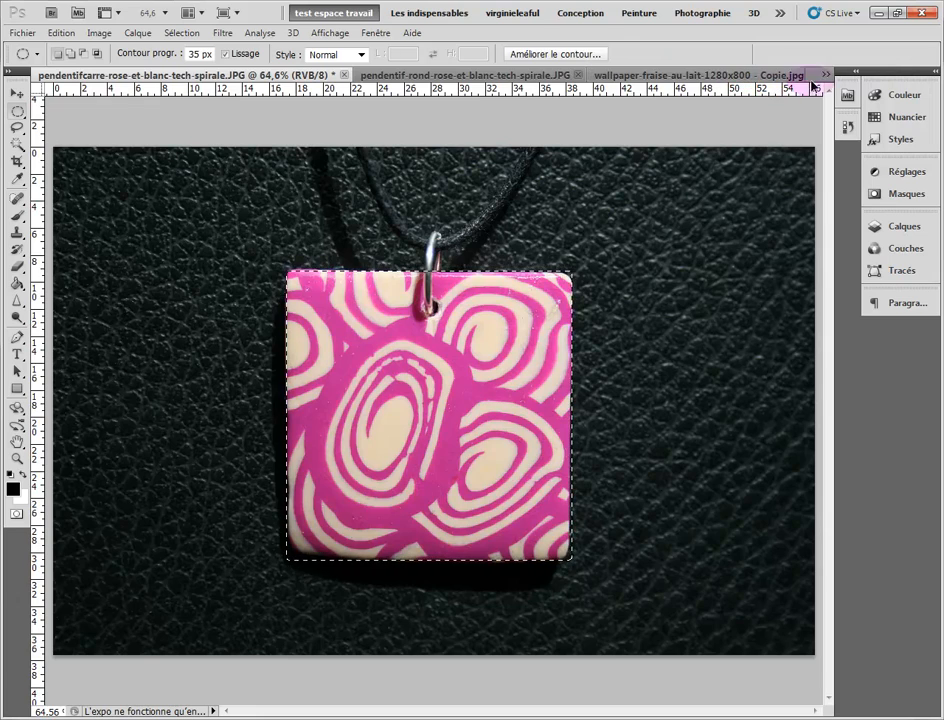
left_click(466, 76)
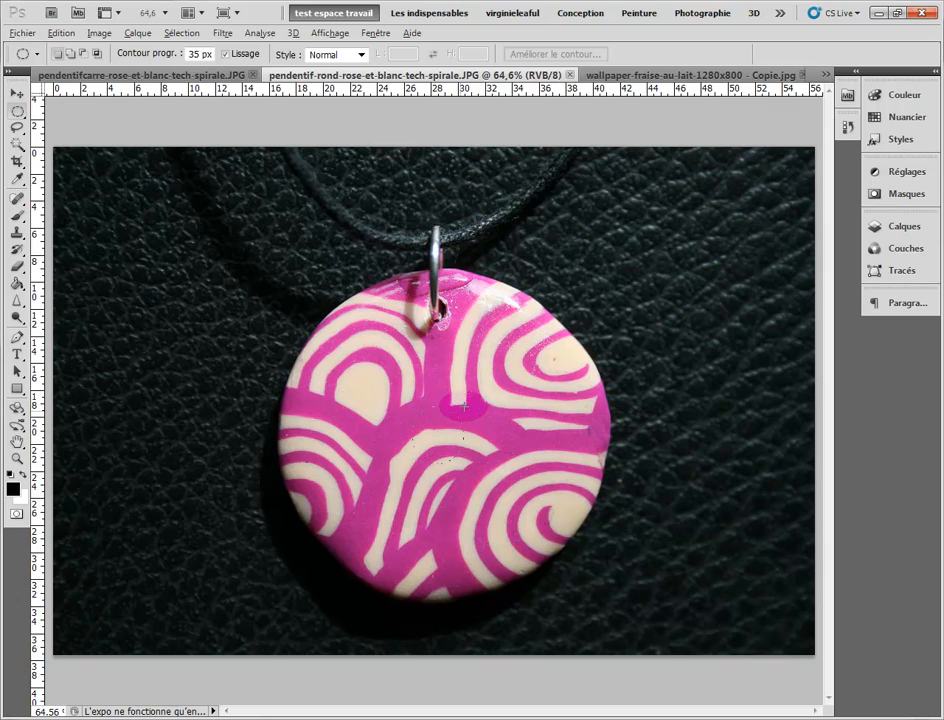
mouse_move(499, 376)
left_mouse_down()
mouse_move(570, 278)
mouse_move(605, 275)
left_mouse_up()
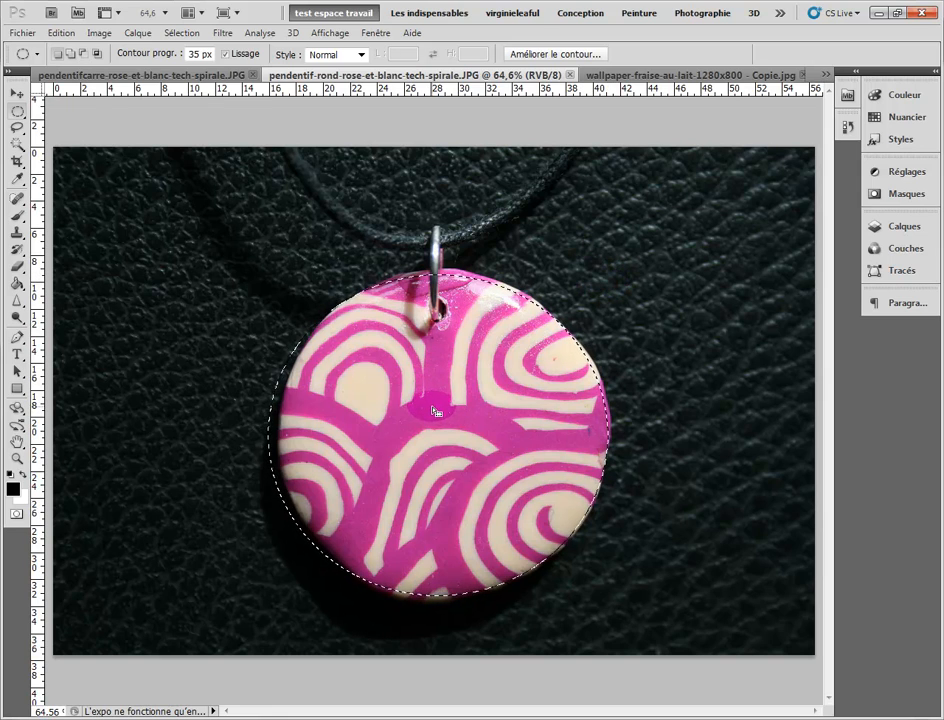
left_click_drag(431, 404, 433, 406)
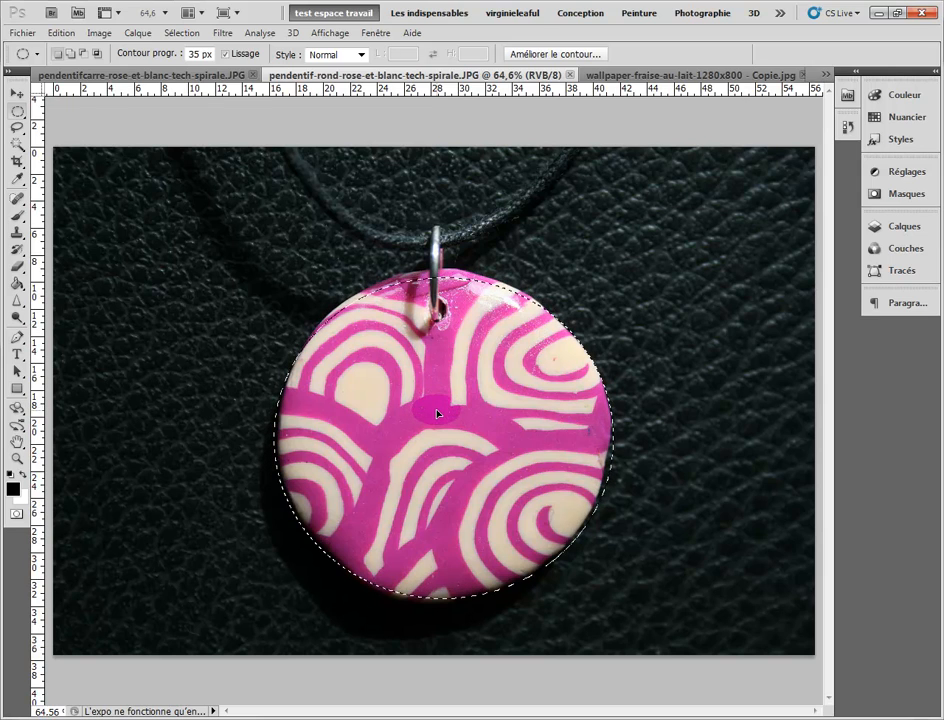
Scale the selected round pendant area to 99.33% width and 97.53% height, apply the transform and return to the elliptical selection tool
left_click(16, 93)
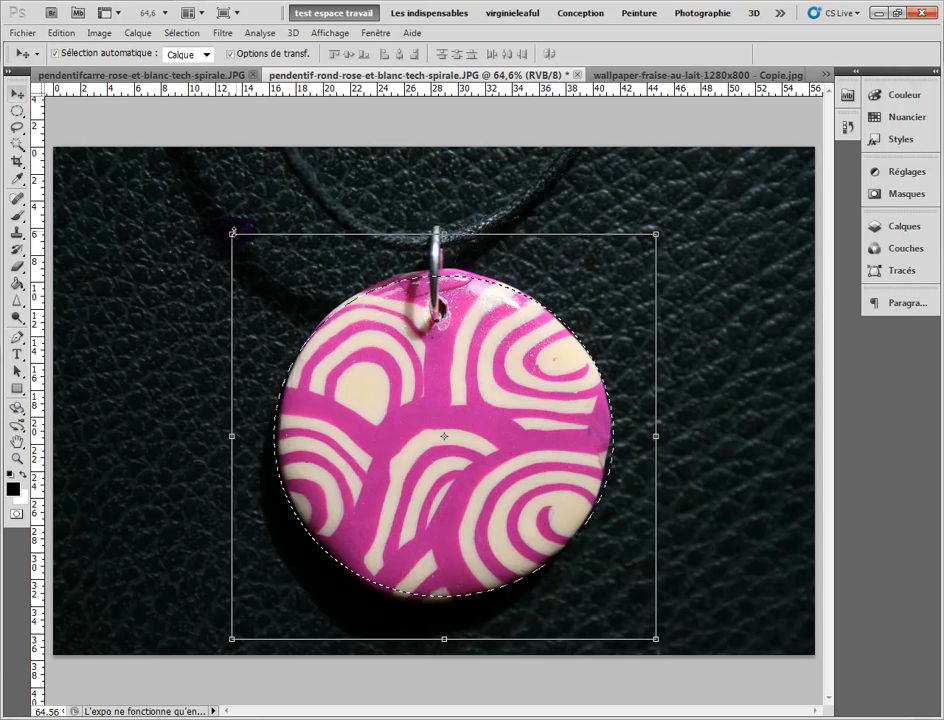
mouse_move(444, 234)
left_mouse_down()
mouse_move(444, 225)
mouse_move(444, 239)
left_mouse_up()
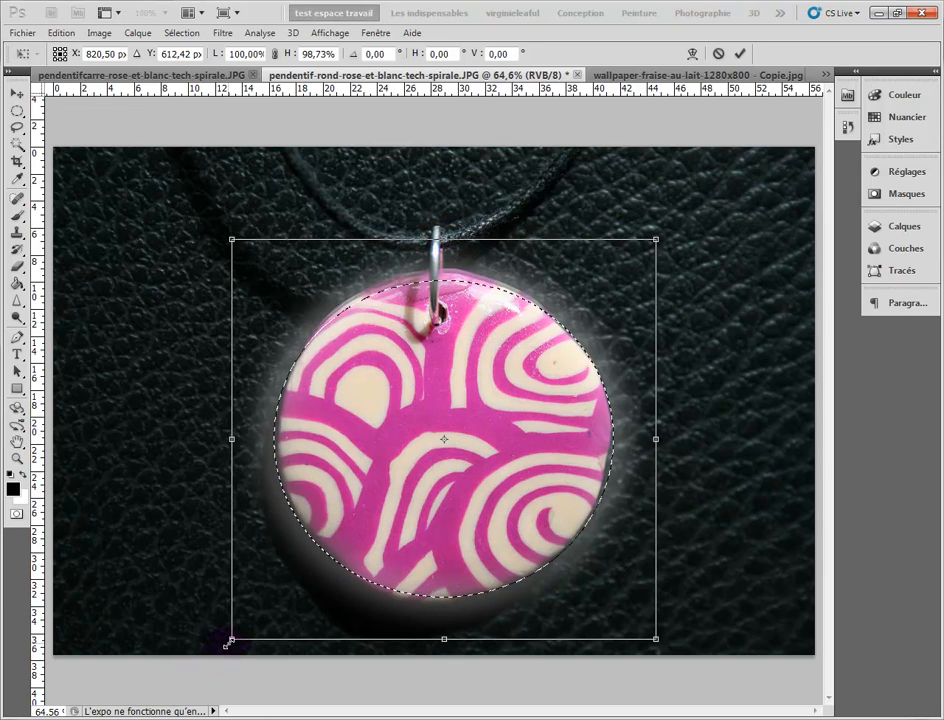
left_click_drag(231, 638, 234, 633)
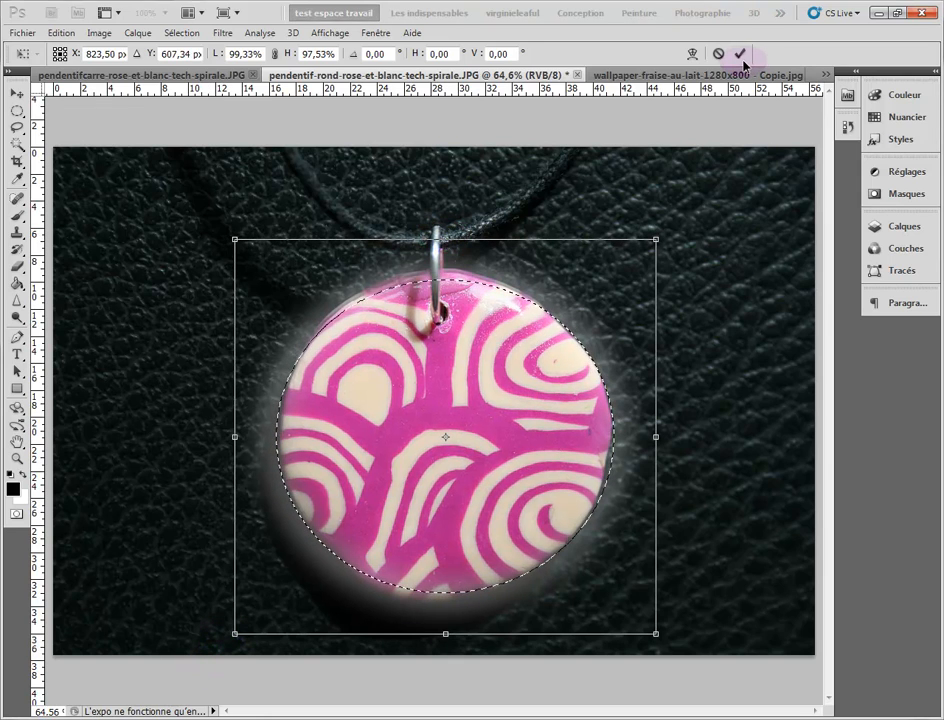
left_click(740, 56)
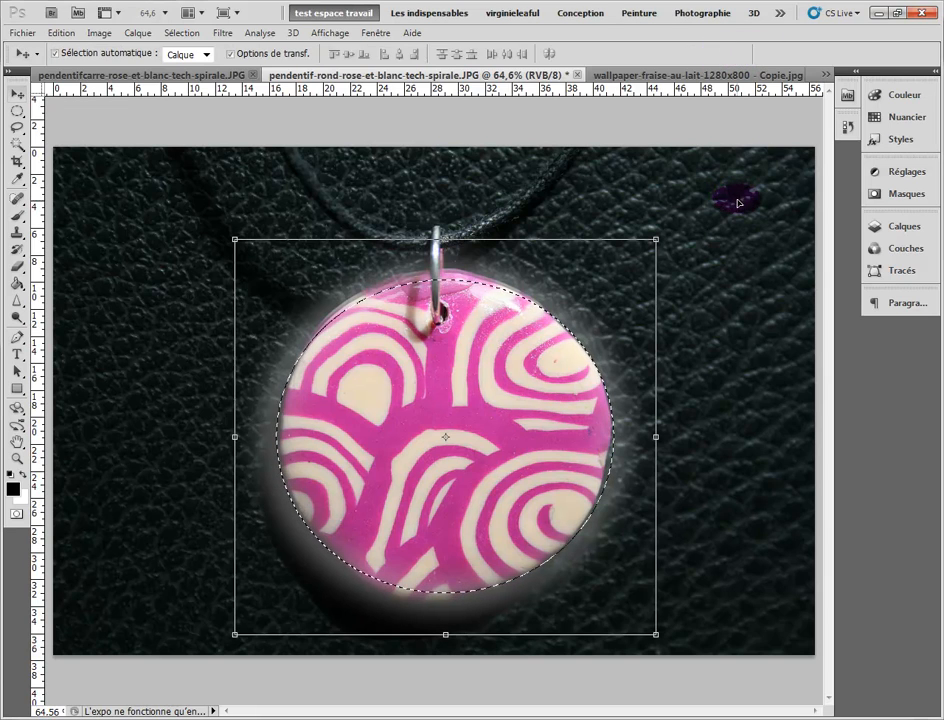
left_click(16, 112)
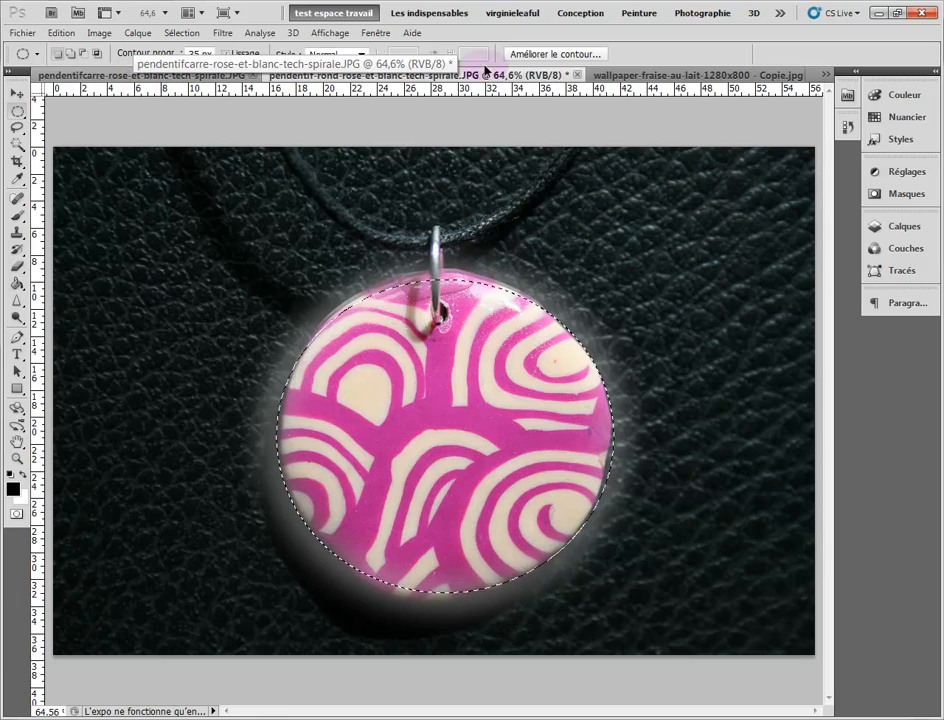
Select the black background in wallpaper-fraise-au-lait-1280x800 - Copie.jpg using the Magic Wand with contiguous pixels enabled
left_click(826, 74)
left_click(742, 139)
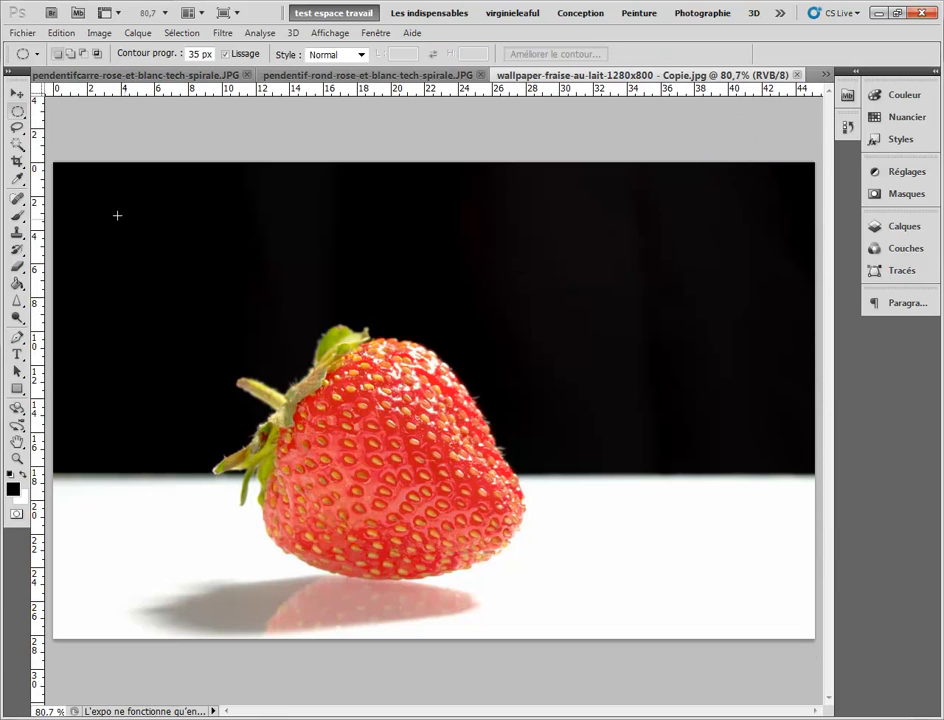
left_click(16, 146)
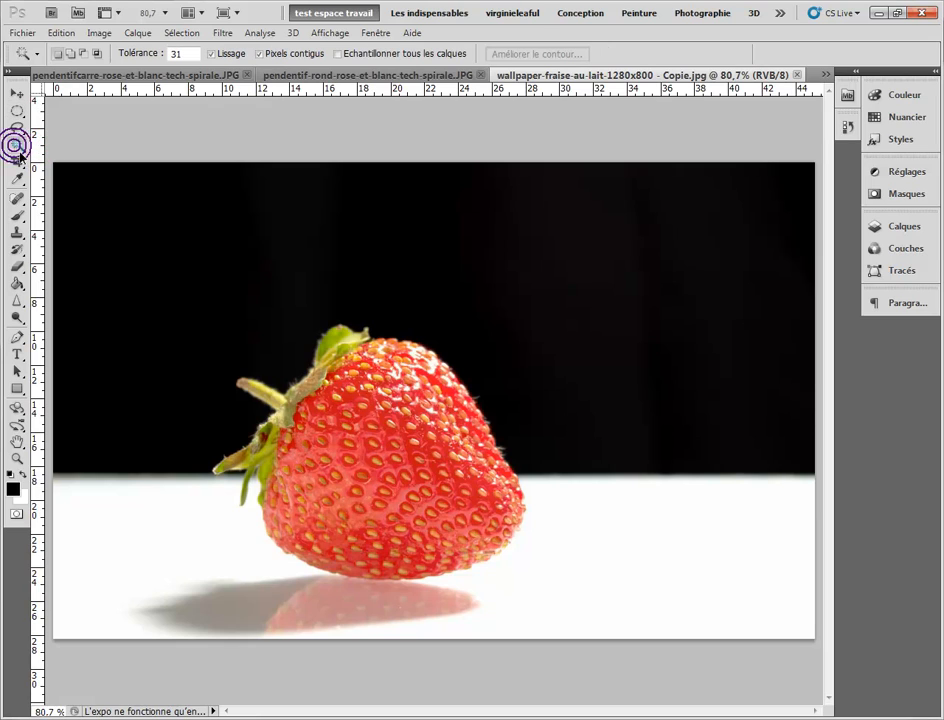
left_click_drag(17, 147, 63, 150)
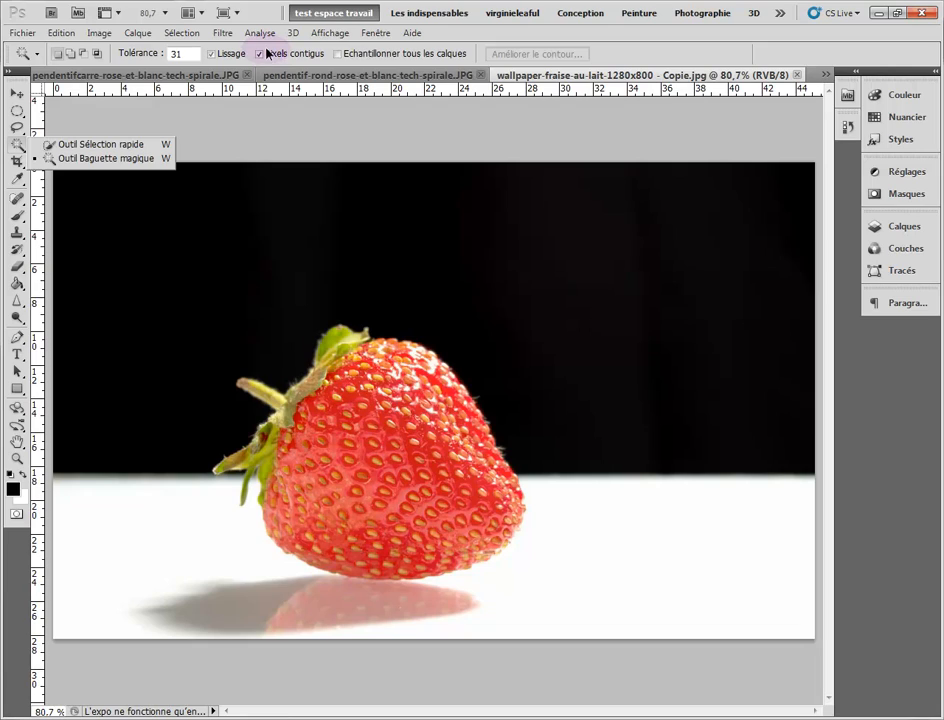
left_click(259, 54)
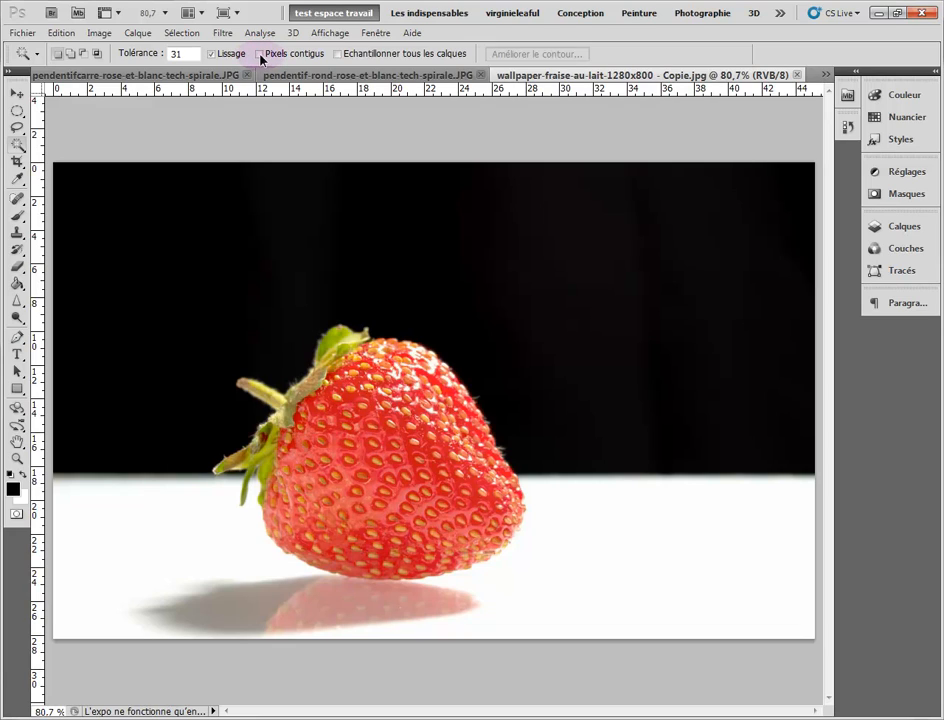
left_click(259, 54)
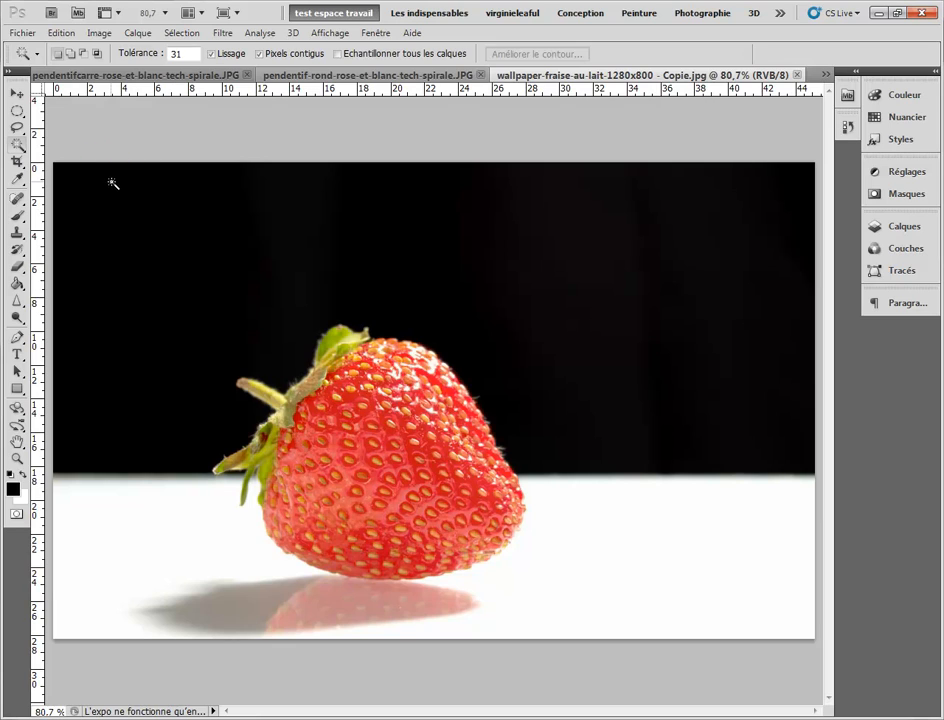
left_click(25, 149)
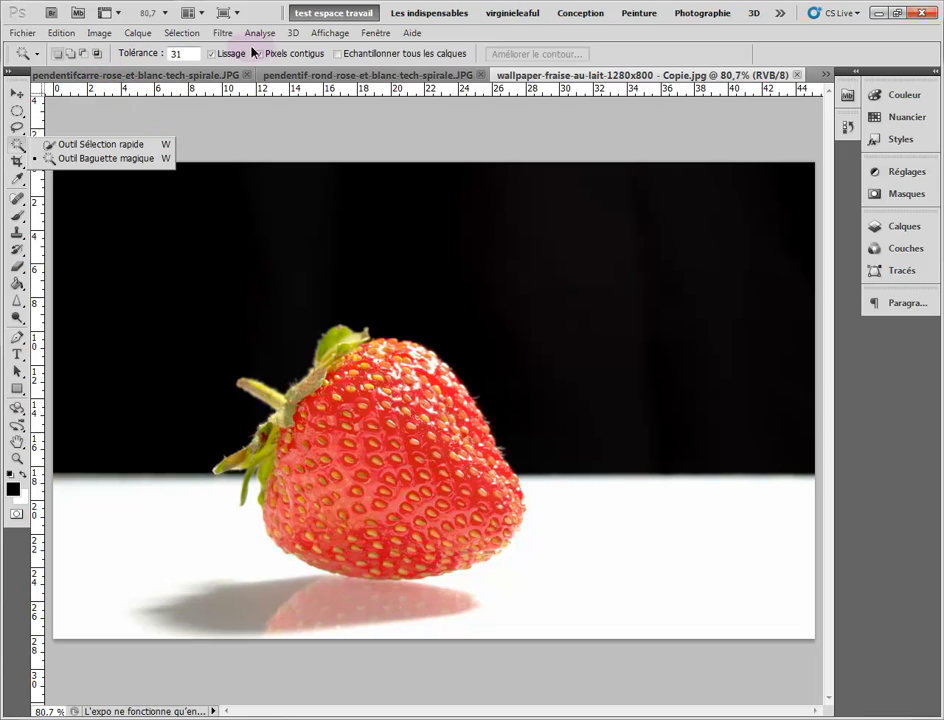
left_click(265, 247)
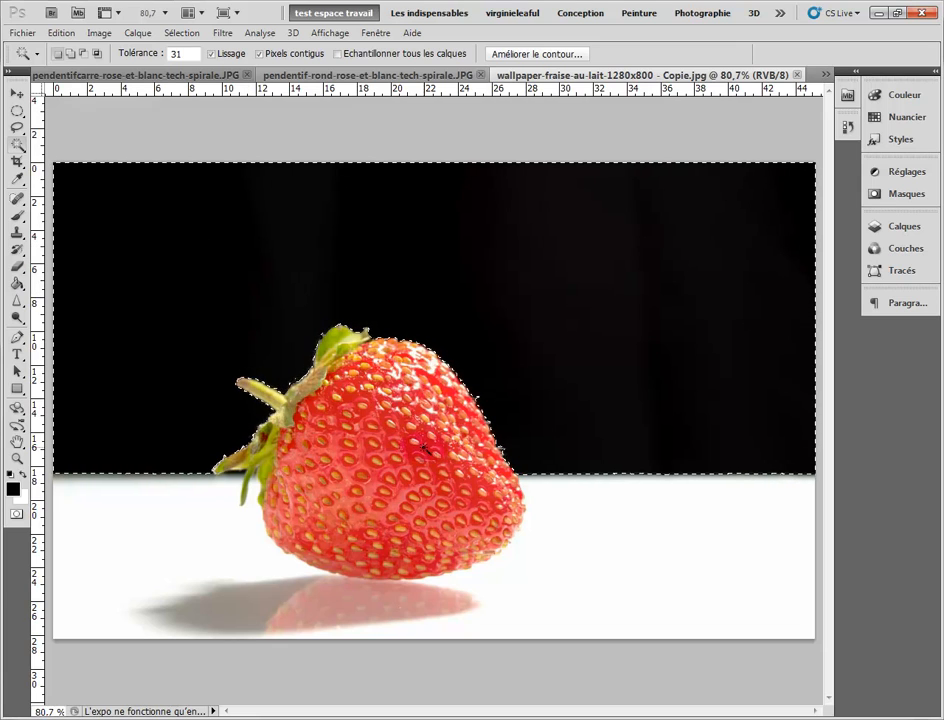
Select the white surface around the strawberry with the Magic Wand and clear the selection
left_click(622, 536)
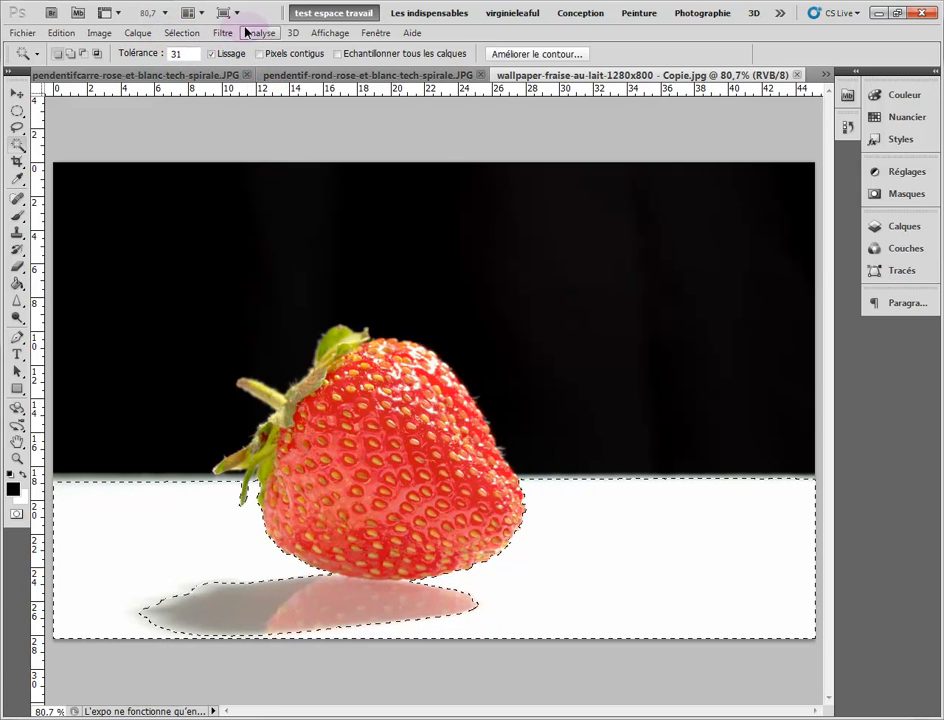
left_click(184, 34)
left_click(189, 65)
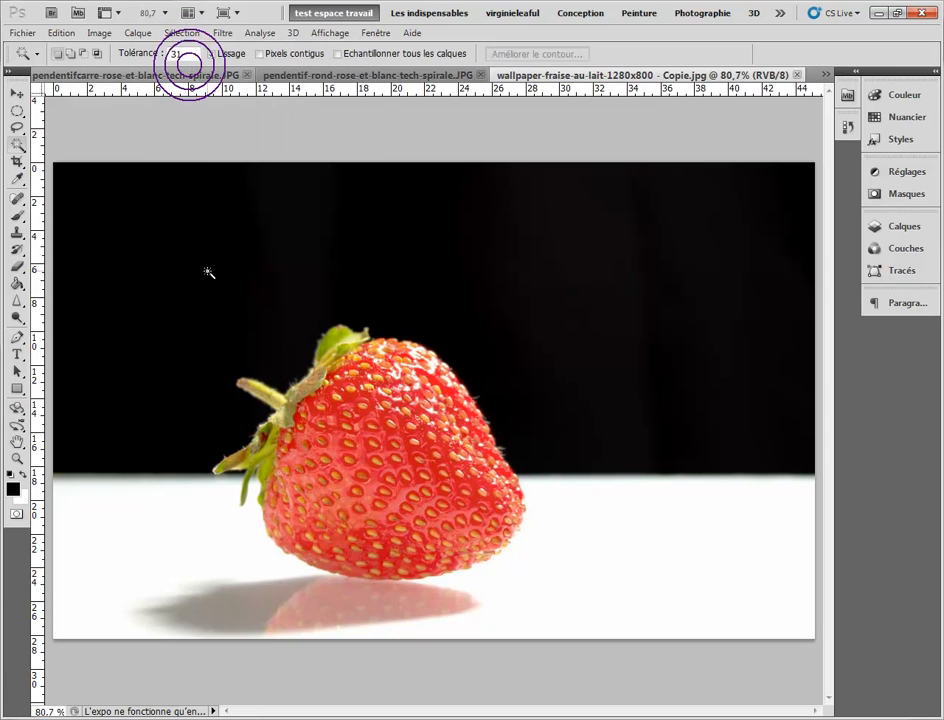
Select the white areas throughout the strawberry image using the Magic Wand without contiguous pixels, and clear the selection
left_click(632, 527)
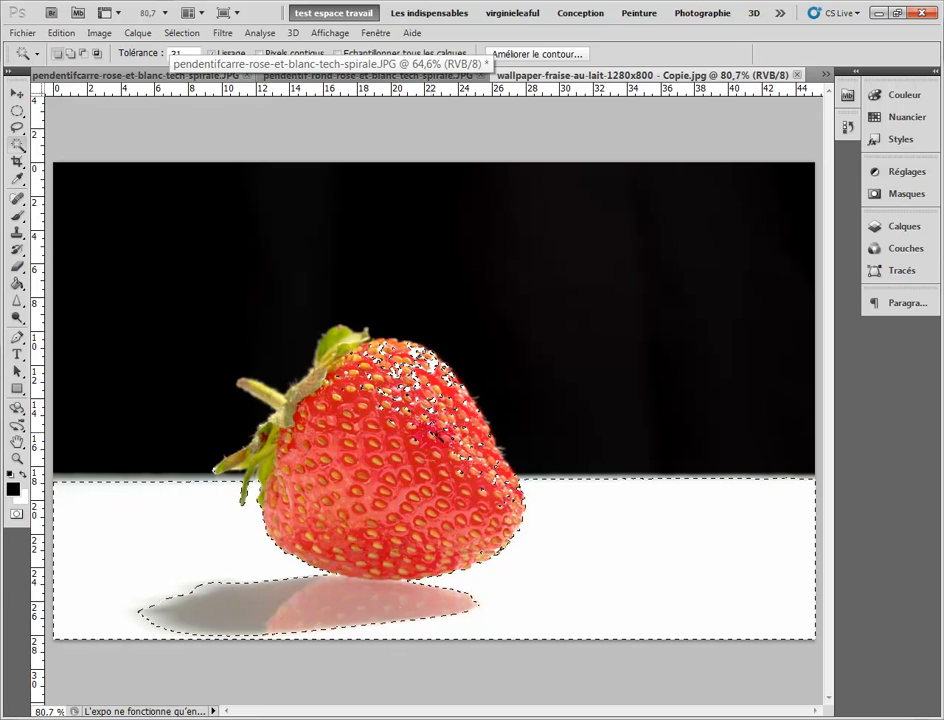
left_click(182, 33)
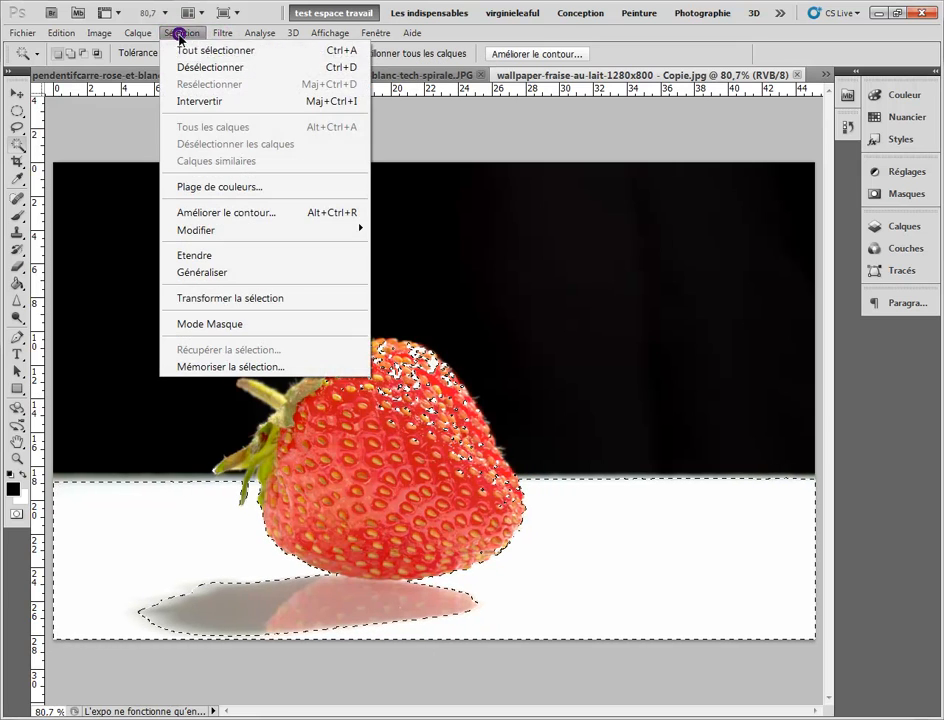
left_click(188, 67)
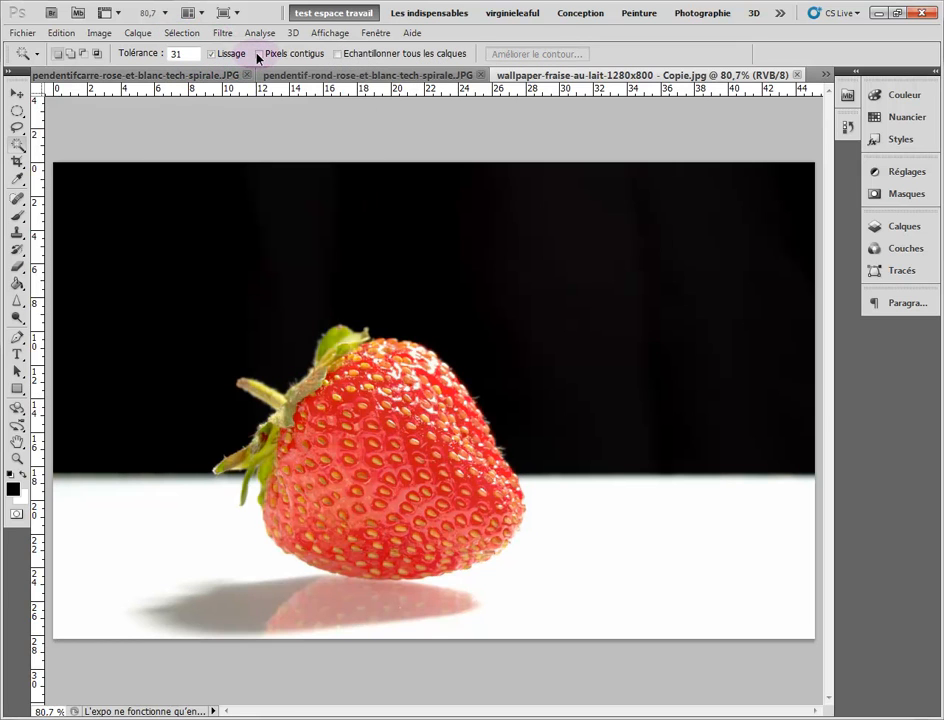
Enable contiguous pixels for the Magic Wand, select the white surface, view the layers, and switch the selection to the black background
left_click(259, 53)
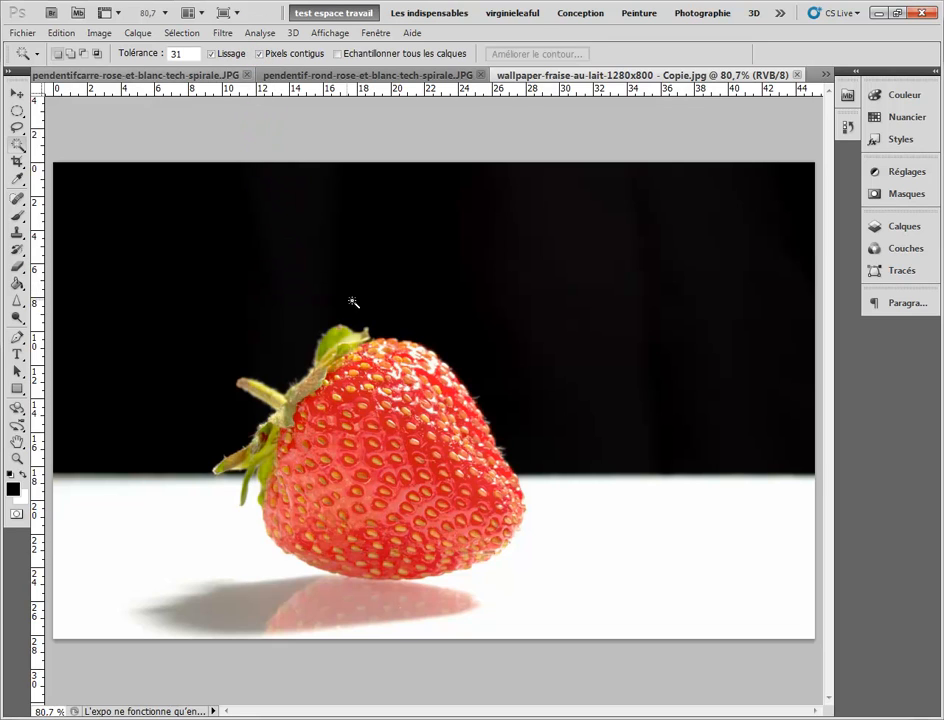
left_click(573, 488)
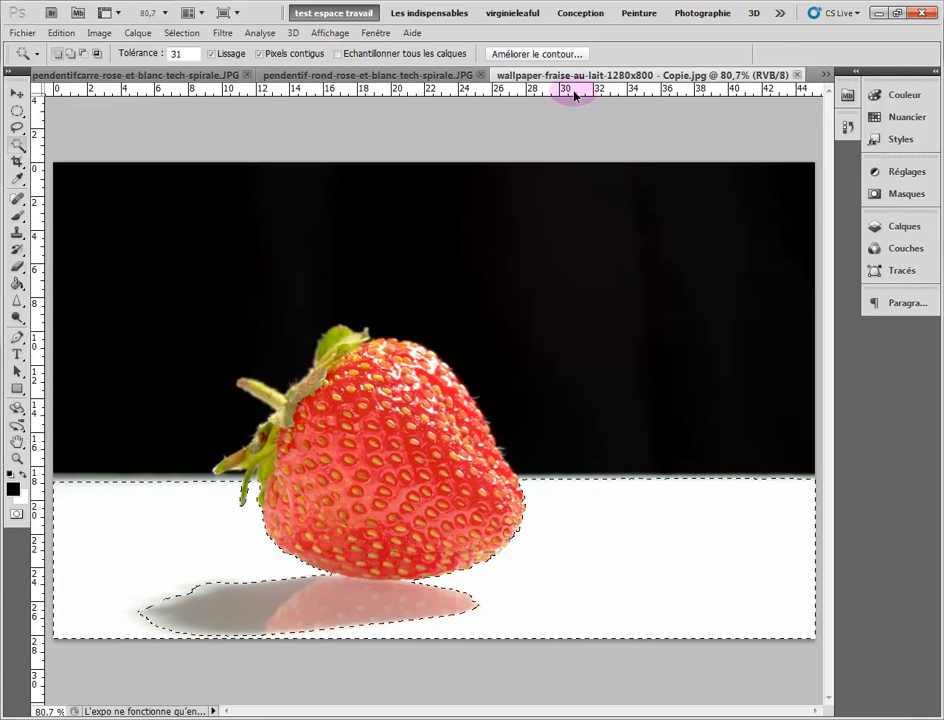
left_click(887, 226)
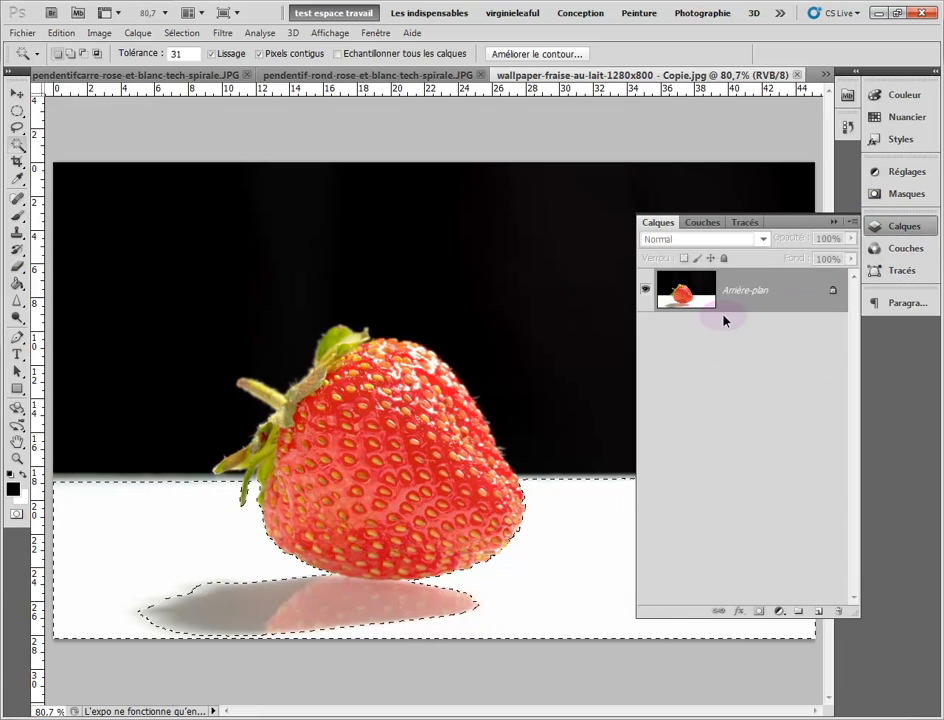
key("ctrl+shift+i")
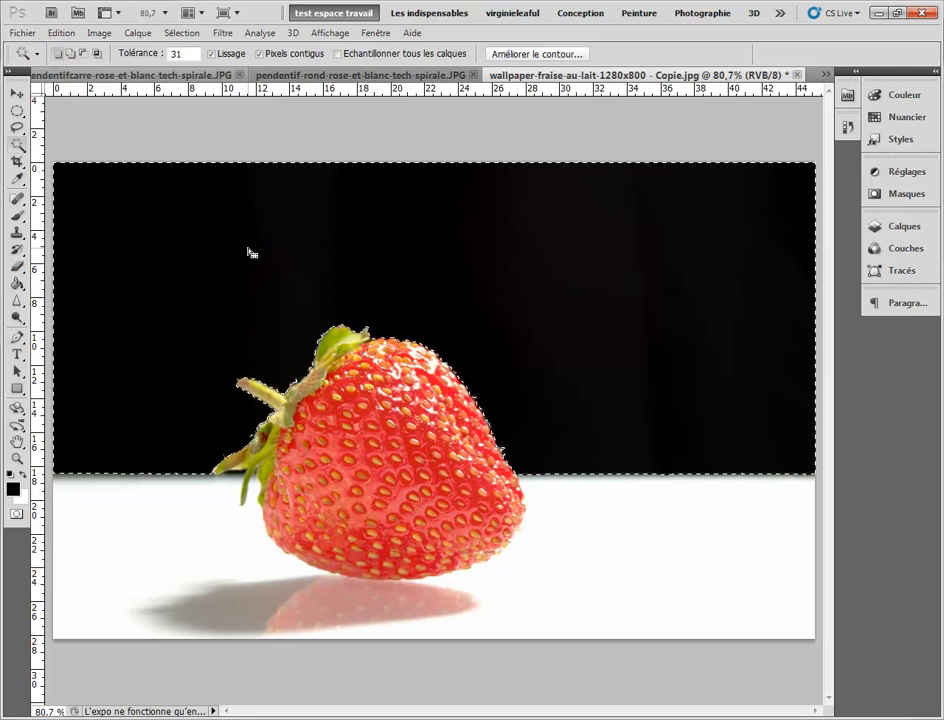
Switch to the Quick Selection tool and clear the black background selection
left_click(16, 147)
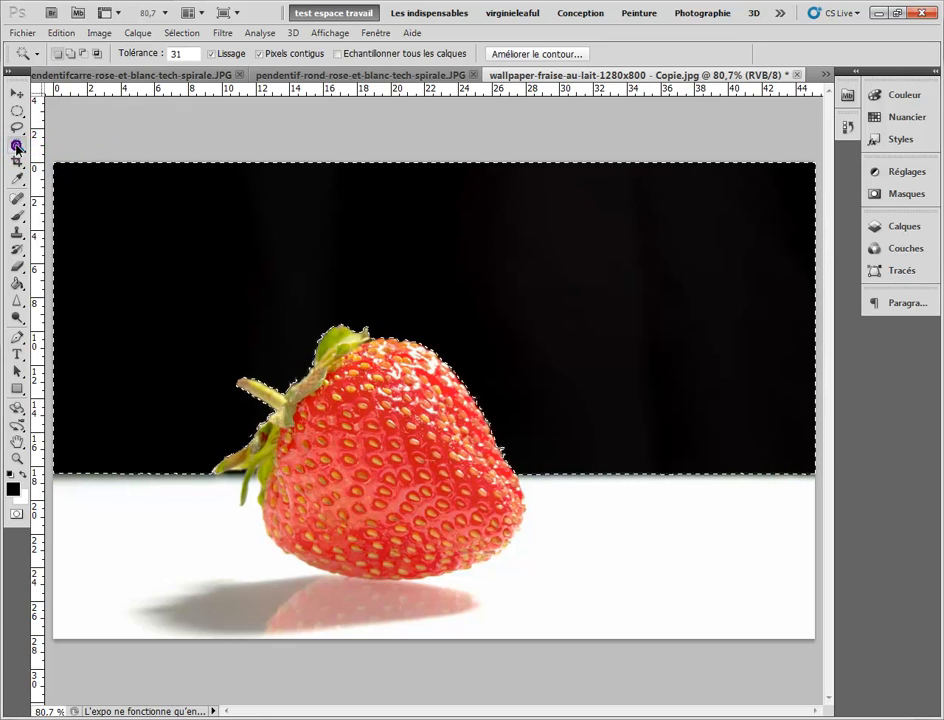
left_click(63, 146)
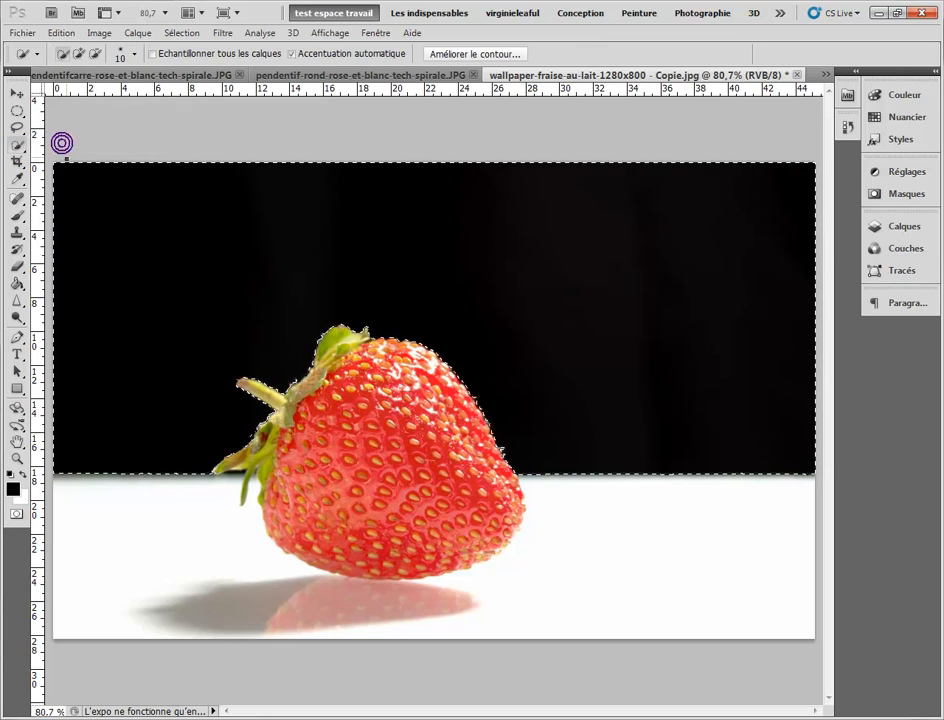
left_click(172, 32)
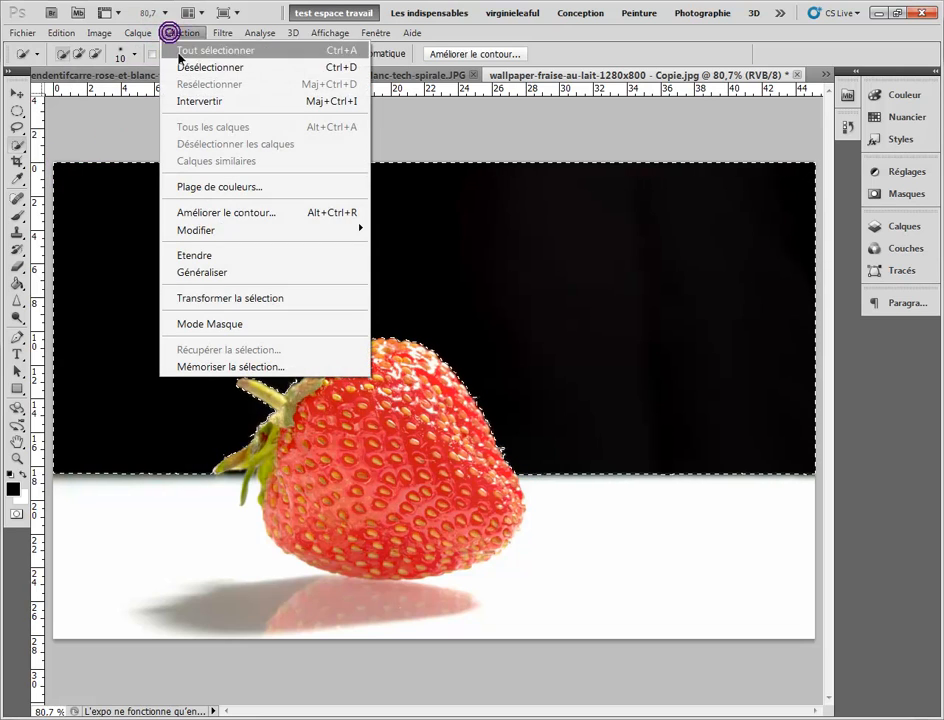
left_click(184, 68)
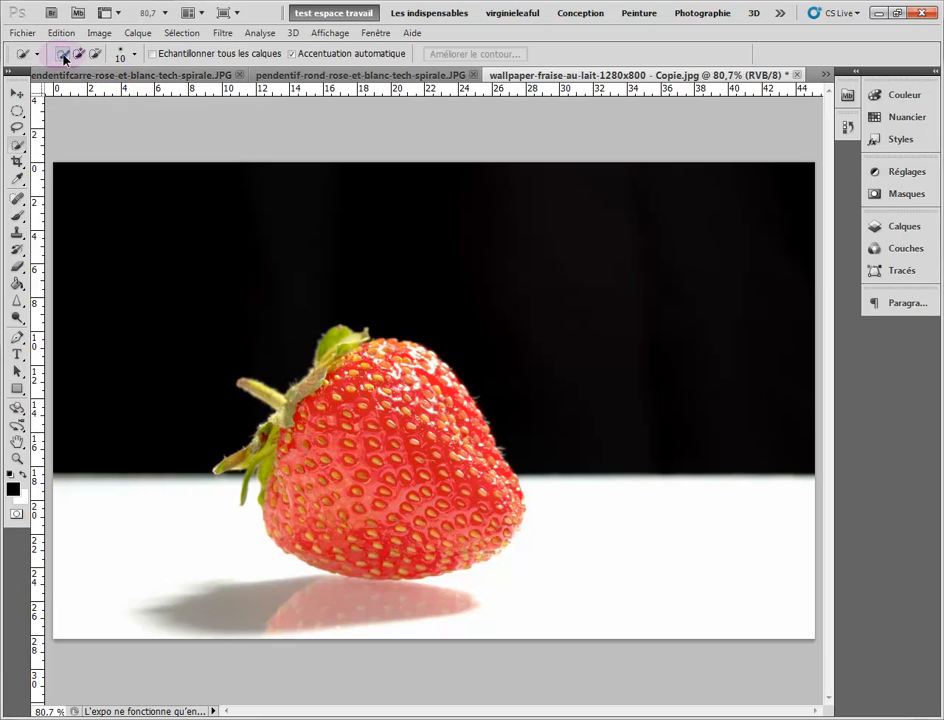
Set the Quick Selection brush size to 29 px
left_click(134, 60)
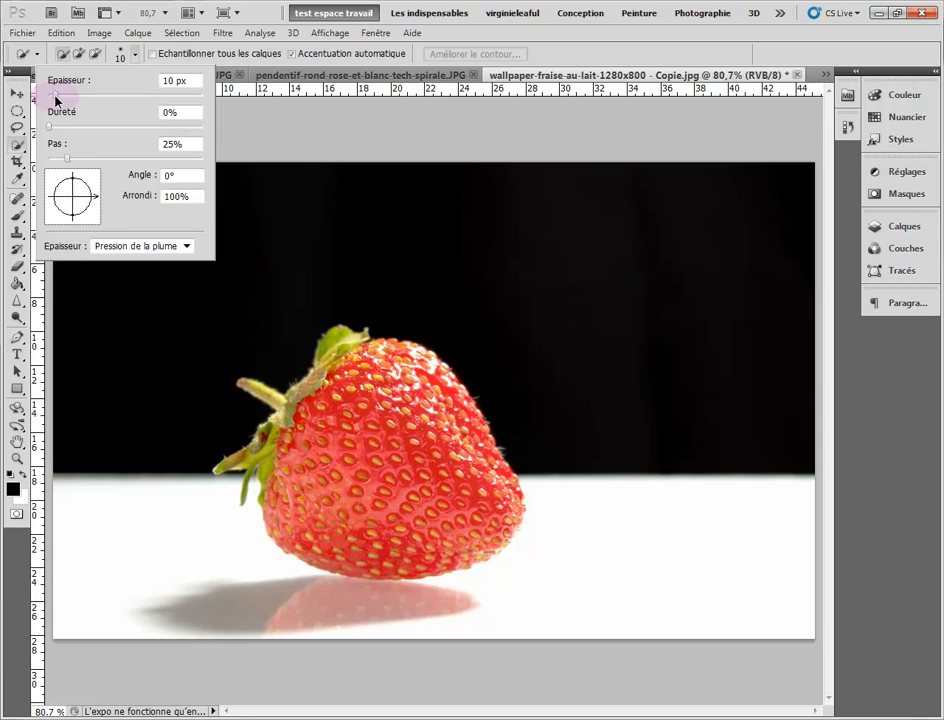
left_click_drag(55, 98, 48, 129)
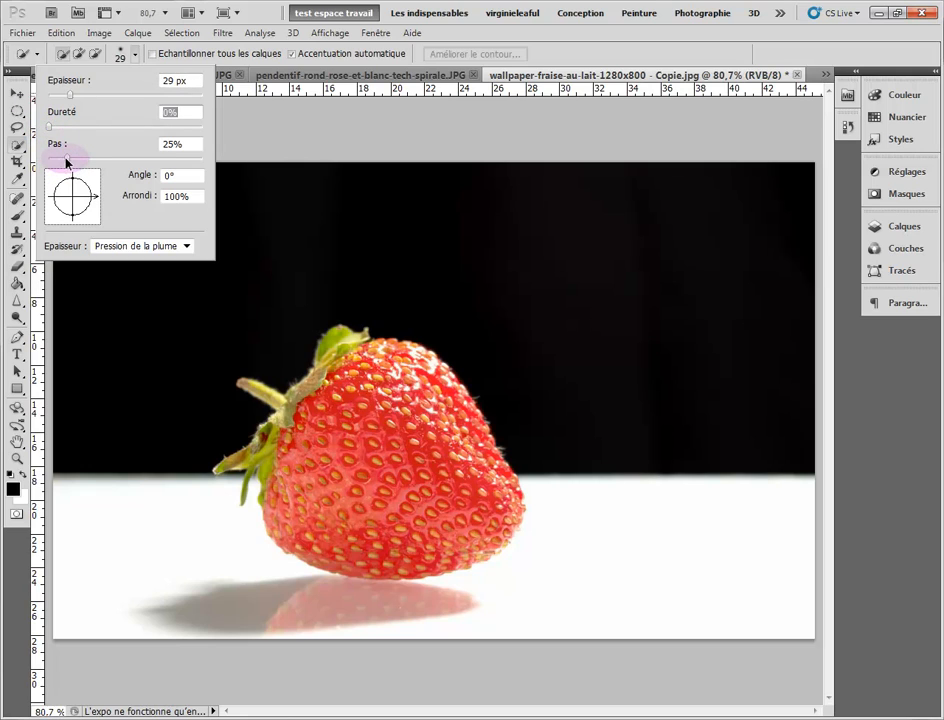
left_click(246, 131)
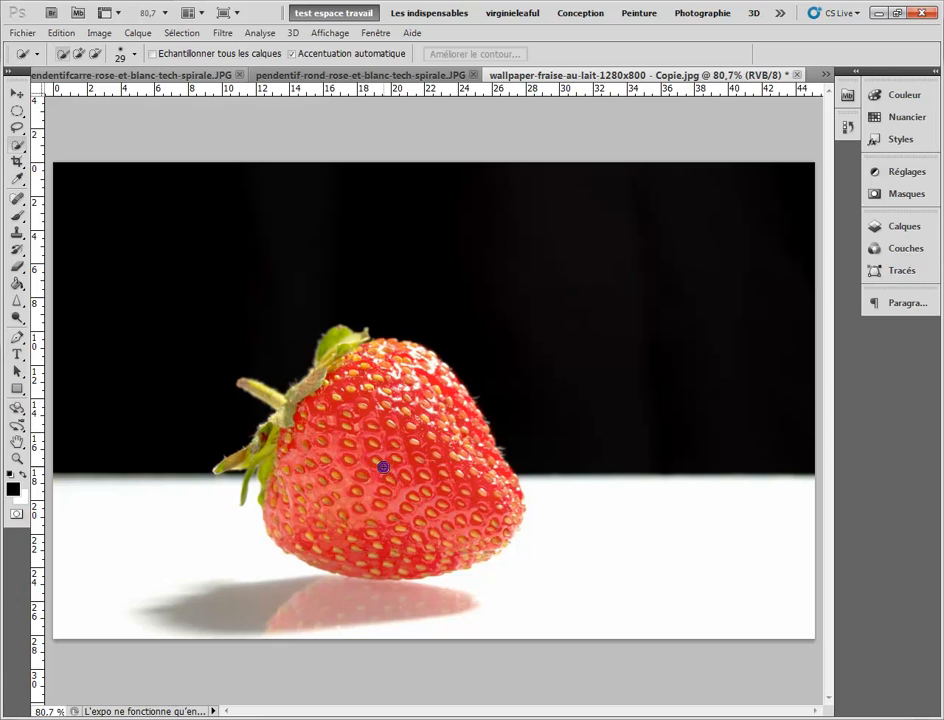
Select the strawberry and its leaves with the Quick Selection tool, subtract the stray background near the leaves, and return to add mode
mouse_move(383, 467)
left_mouse_down()
mouse_move(468, 517)
mouse_move(495, 524)
mouse_move(504, 508)
mouse_move(498, 470)
mouse_move(446, 381)
mouse_move(425, 365)
mouse_move(337, 341)
mouse_move(323, 382)
mouse_move(277, 398)
mouse_move(287, 416)
mouse_move(243, 444)
left_mouse_up()
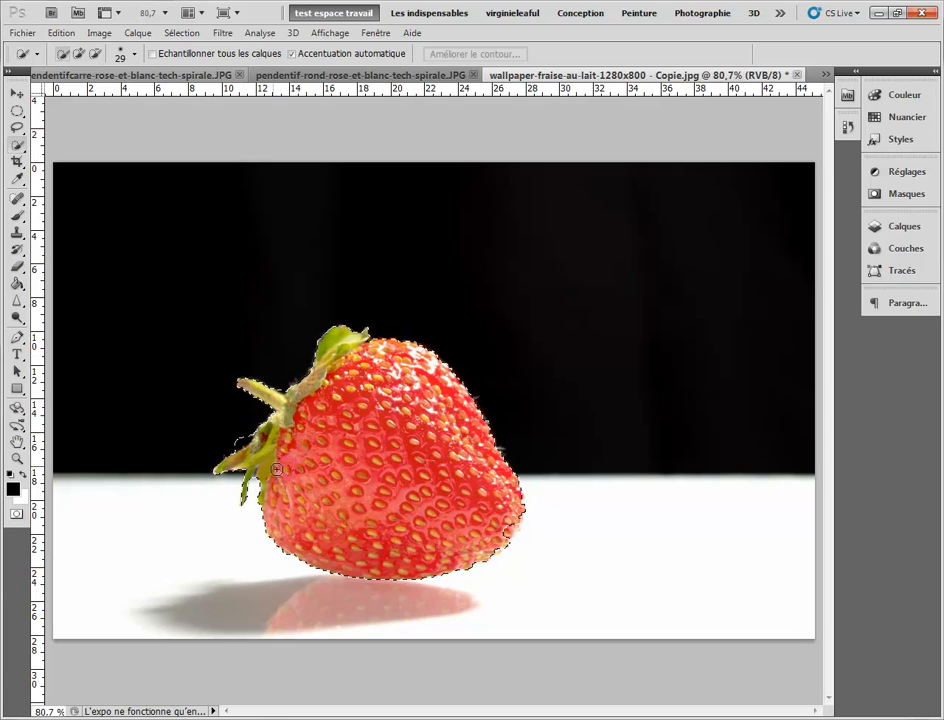
left_click_drag(322, 532, 316, 524)
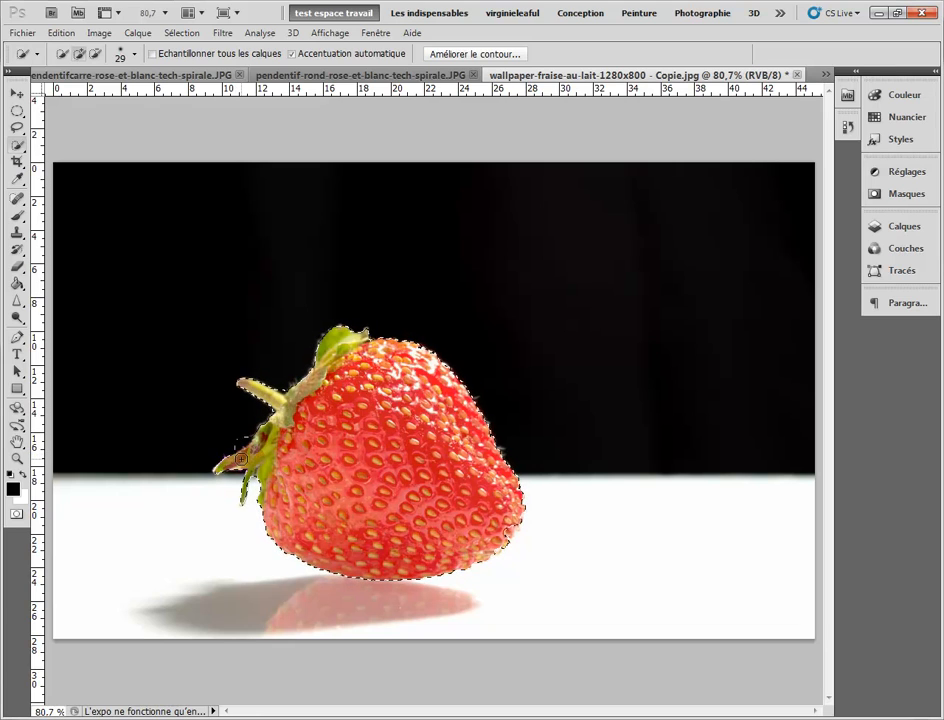
left_click(96, 56)
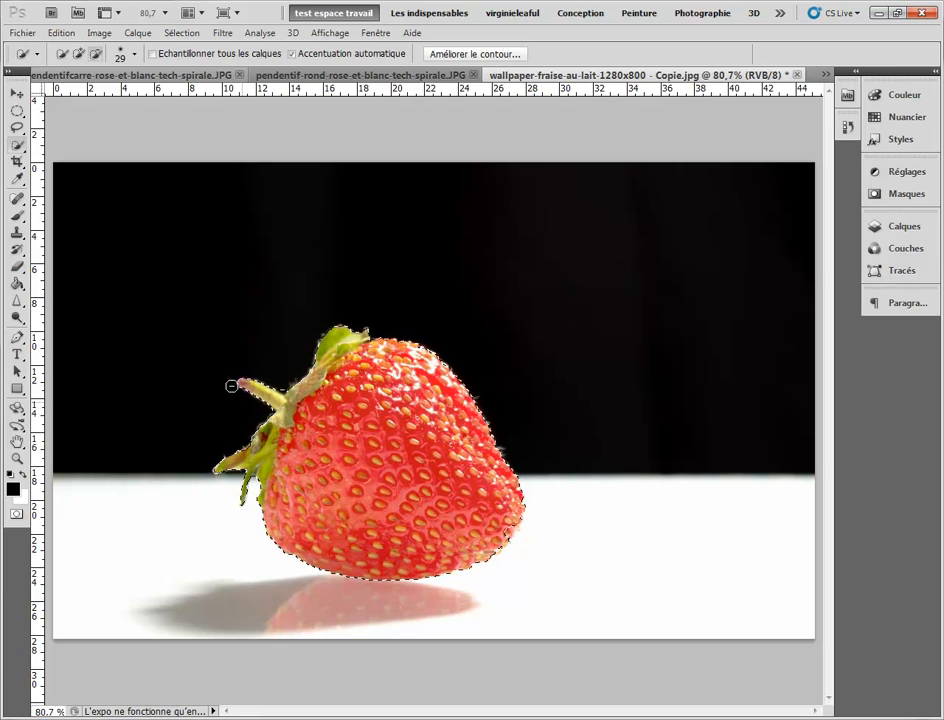
left_click(78, 55)
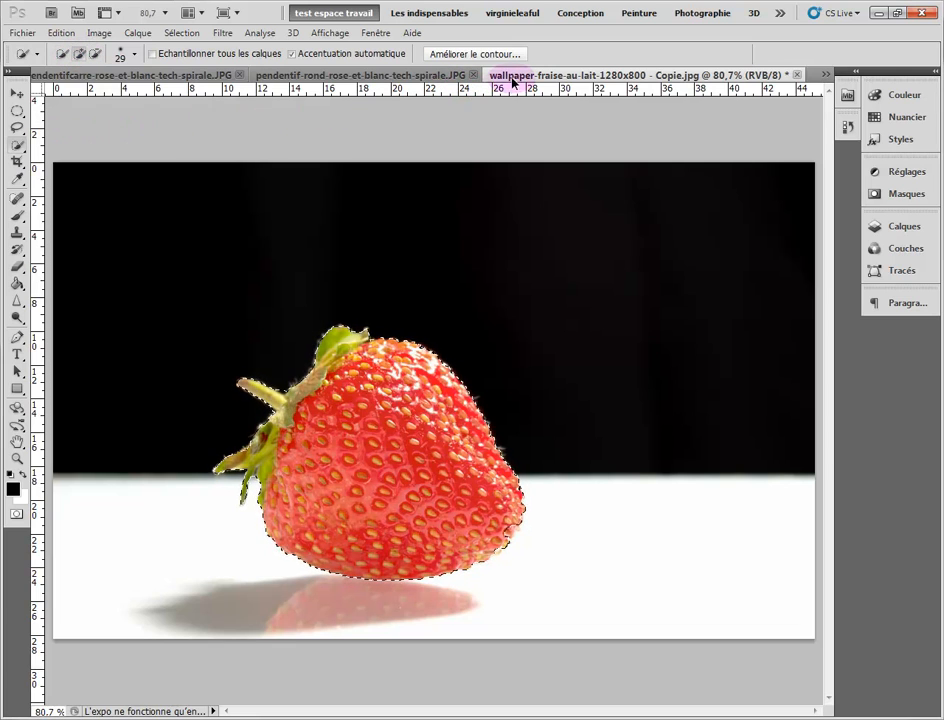
Switch to the fruit.jpg document and activate the freehand Lasso tool
left_click(825, 74)
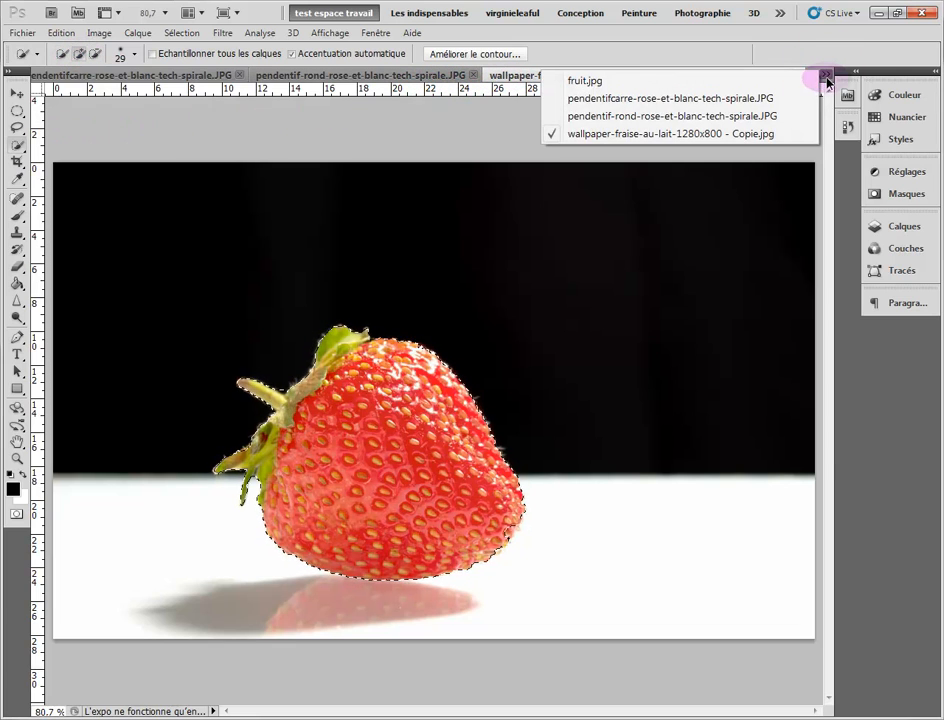
left_click(764, 82)
left_click(16, 127)
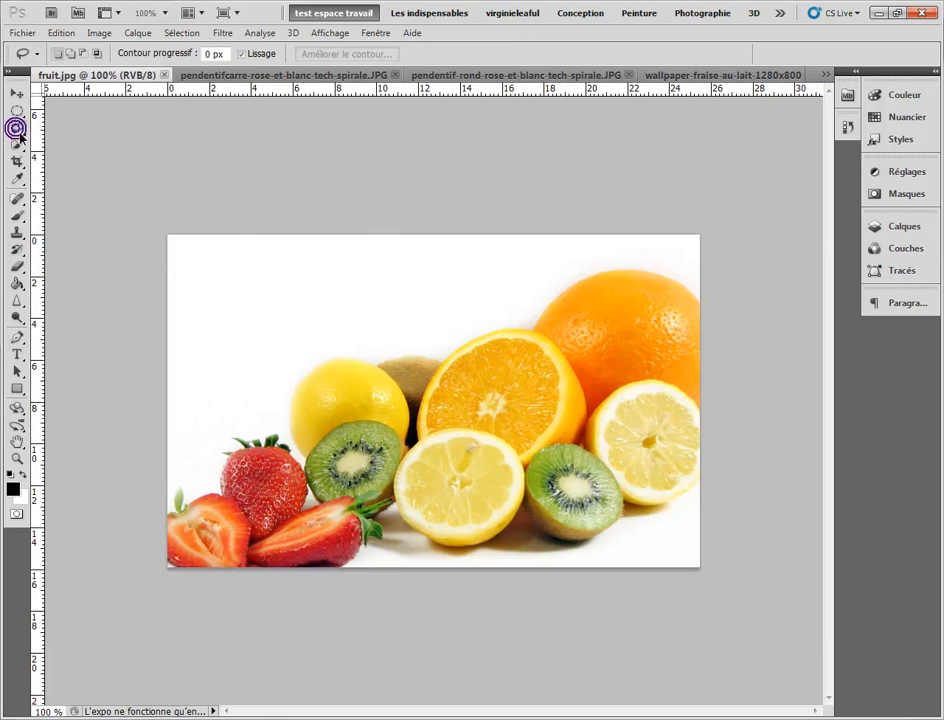
right_click(16, 129)
left_click(69, 130)
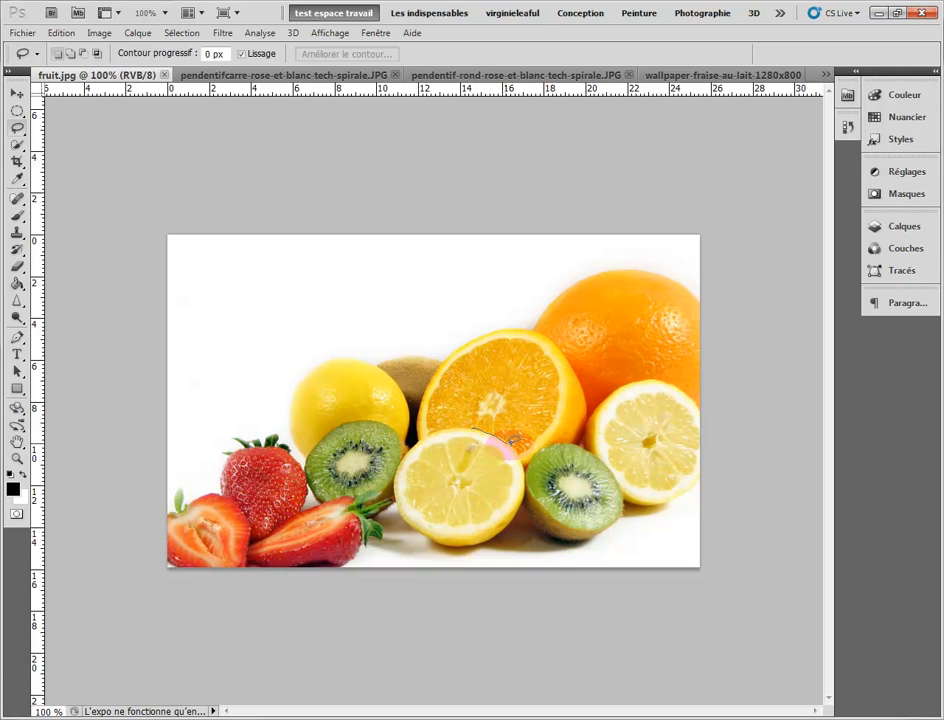
Outline the front lemon half with the freehand Lasso and keep the selection aligned over it
mouse_move(502, 446)
left_mouse_down()
mouse_move(447, 533)
mouse_move(408, 509)
mouse_move(410, 451)
left_mouse_up()
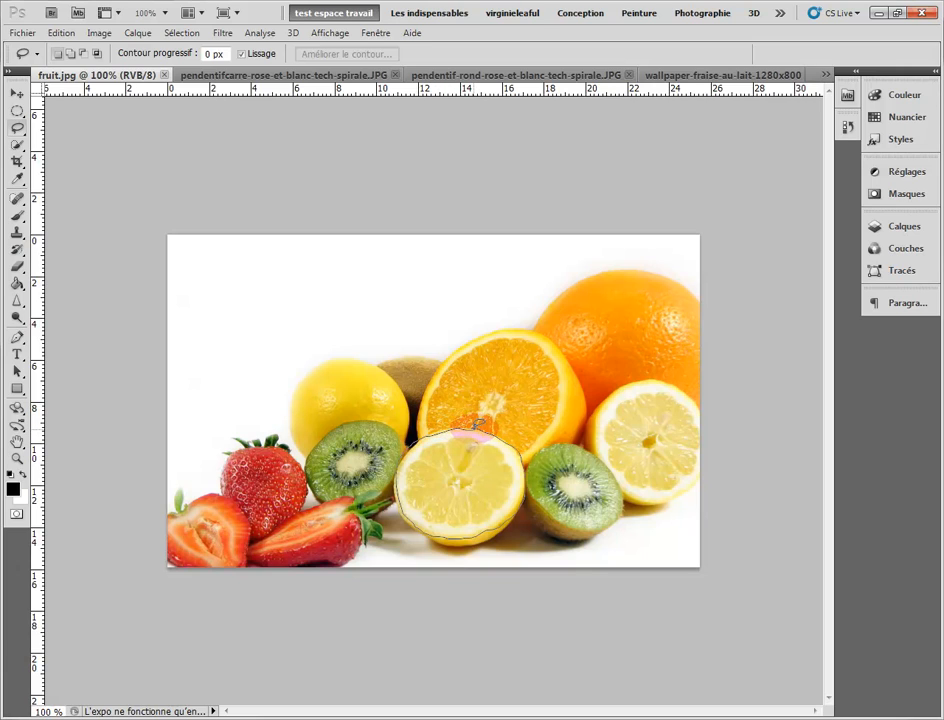
left_click_drag(478, 433, 477, 436)
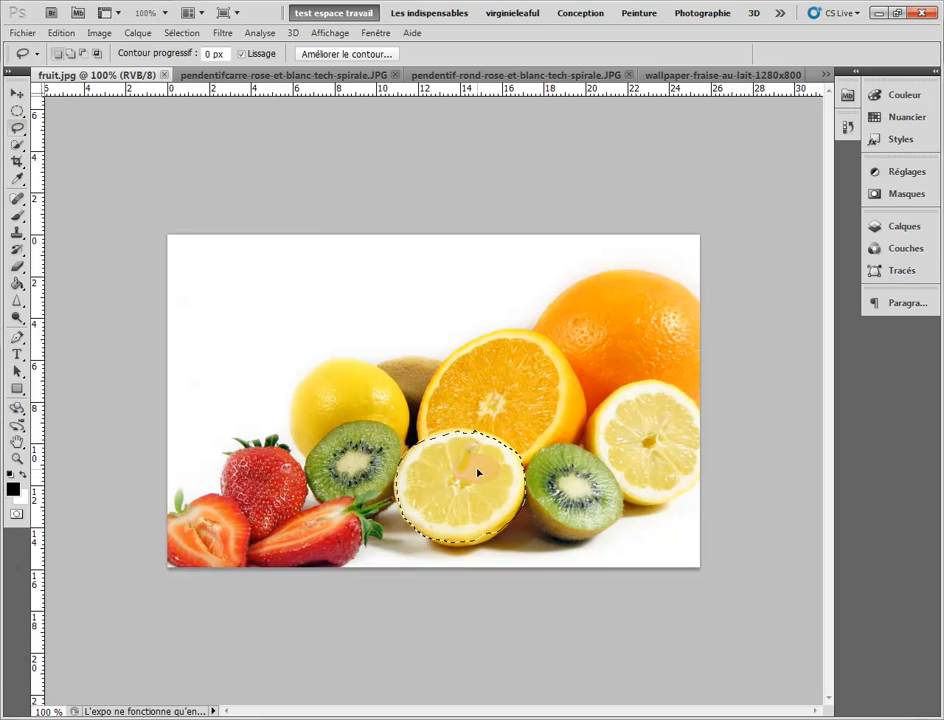
left_click_drag(478, 469, 477, 471)
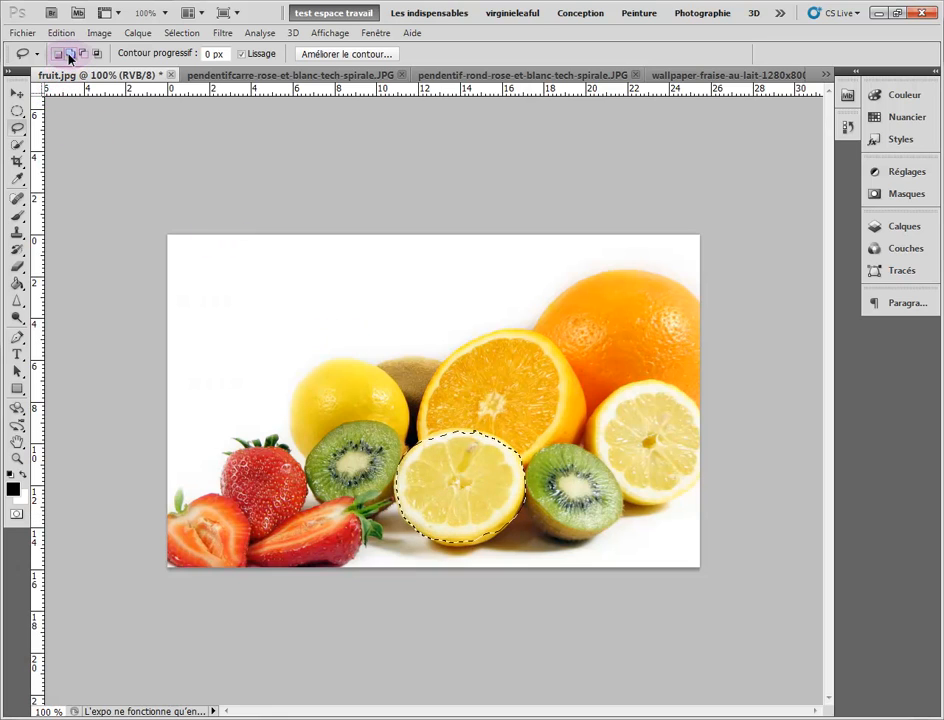
Add a triangular area over the cut orange half to the lemon selection using the Polygonal Lasso
left_click(70, 53)
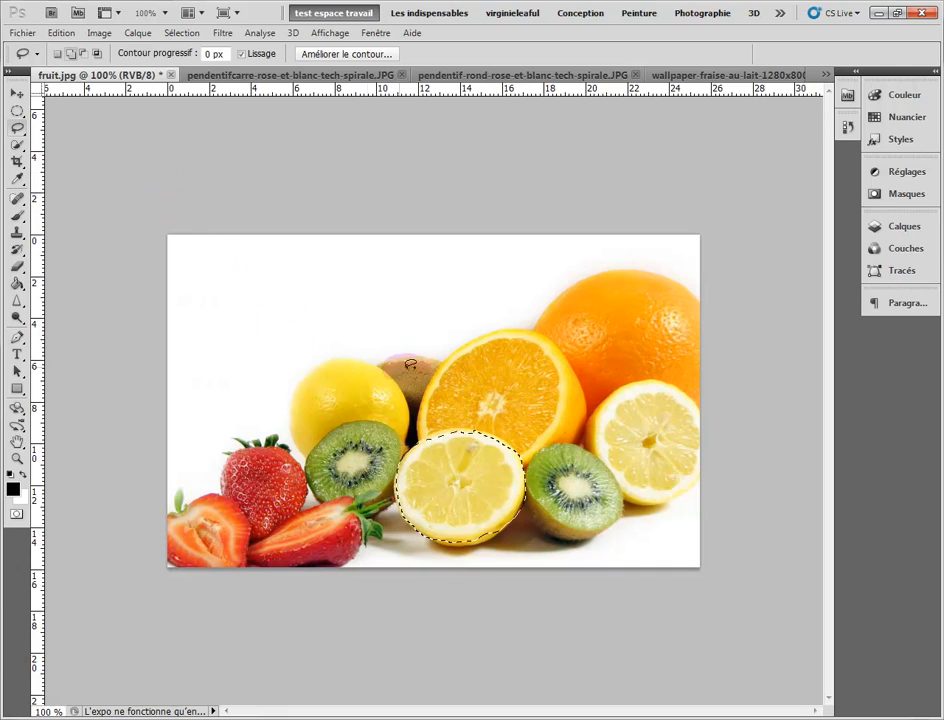
left_click(17, 127)
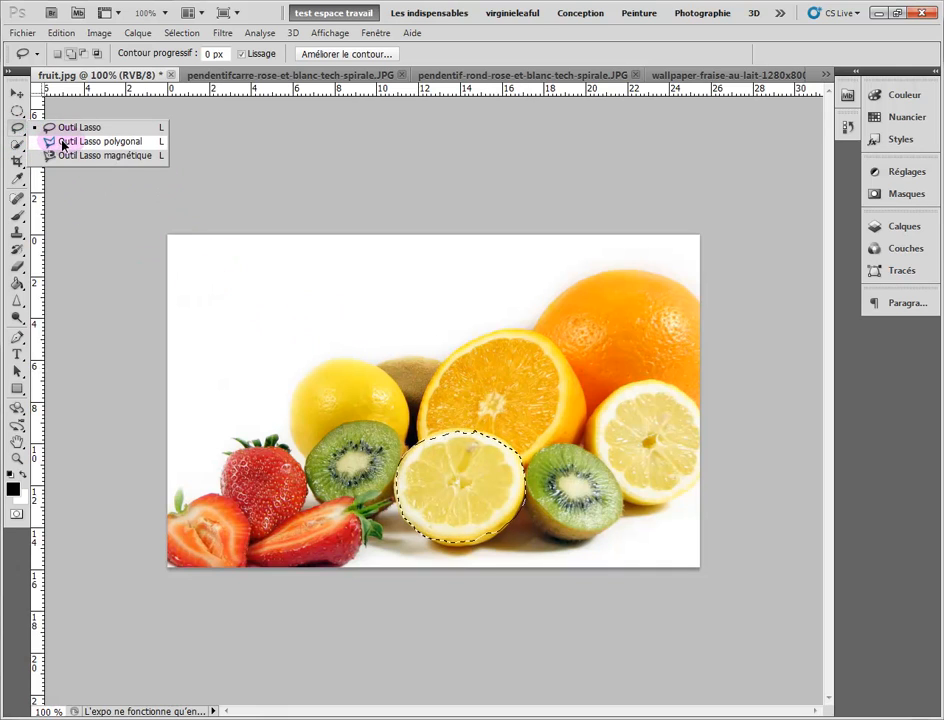
left_click(63, 142)
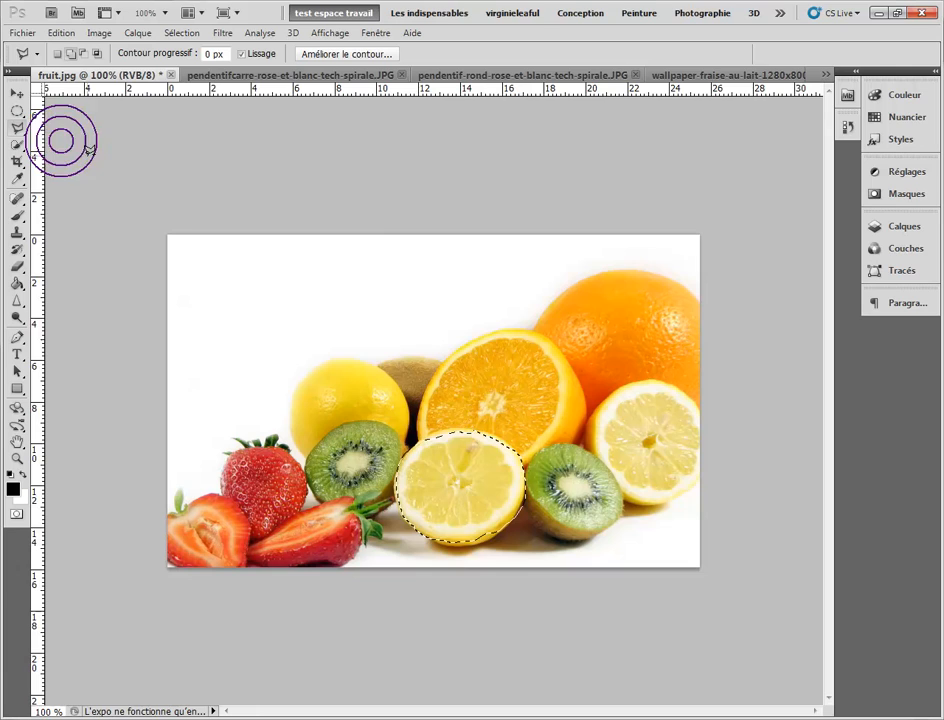
left_click(504, 325)
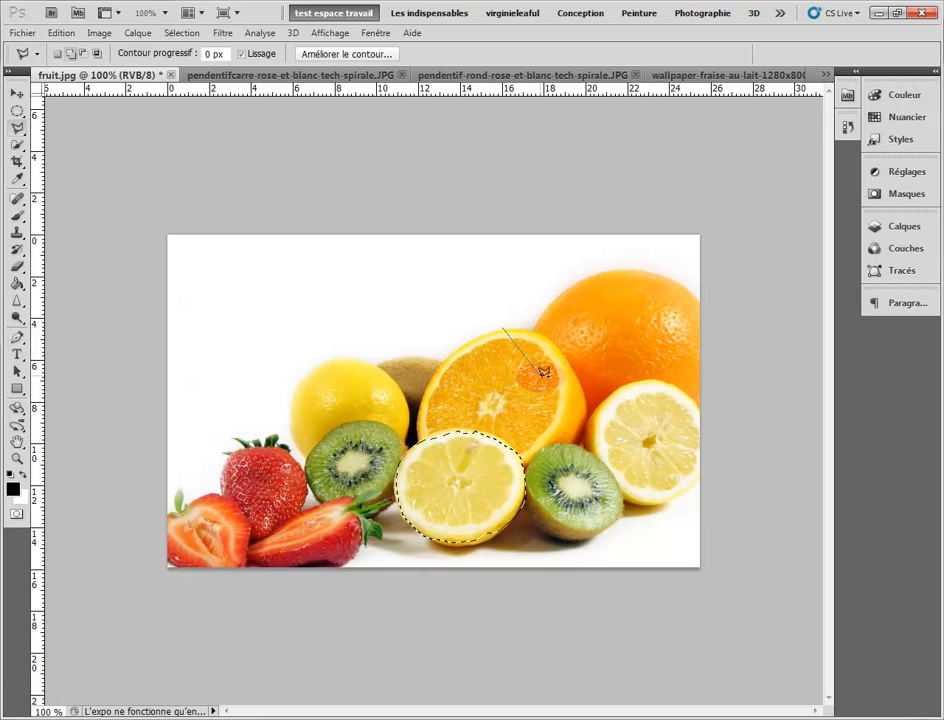
left_click(563, 416)
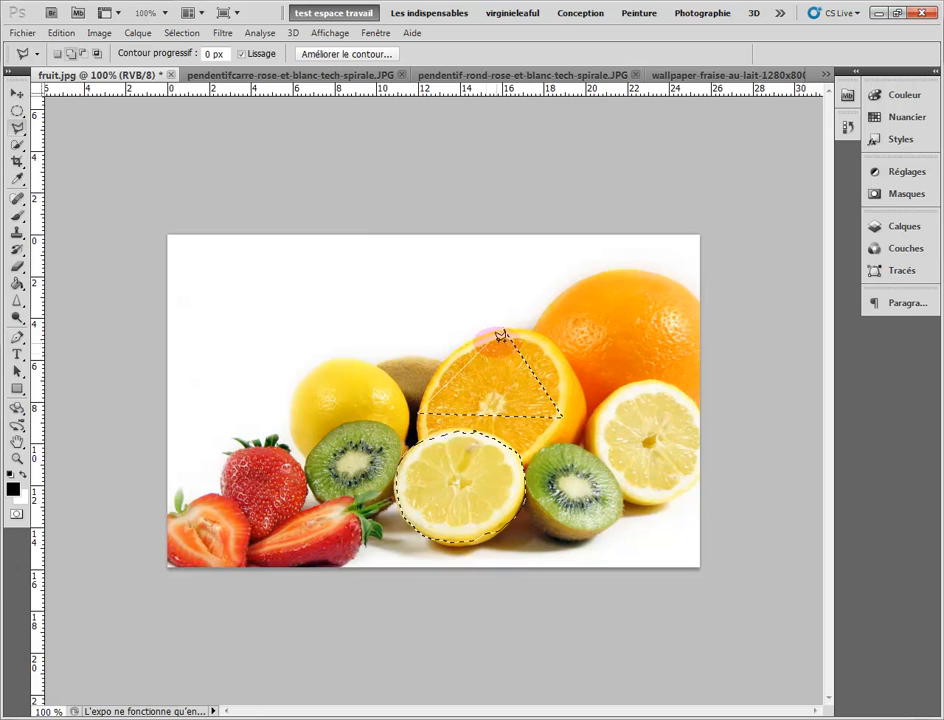
left_click(502, 336)
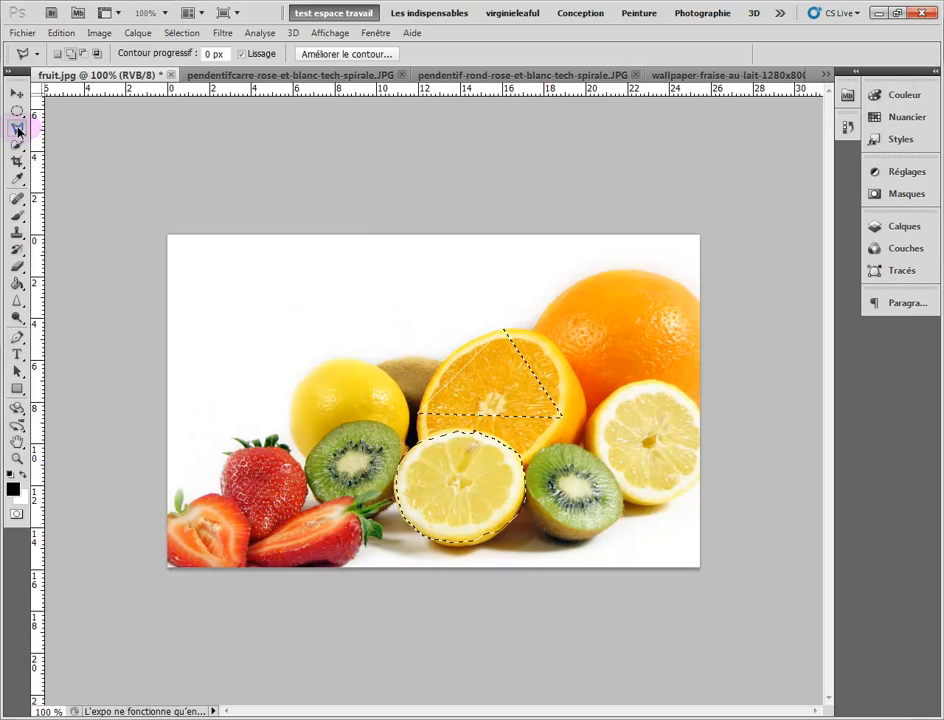
Add the cut kiwi half beside the front lemon to the existing selection by tracing its edge with the Magnetic Lasso
mouse_move(17, 130)
left_mouse_down()
mouse_move(42, 130)
mouse_move(62, 158)
left_mouse_up()
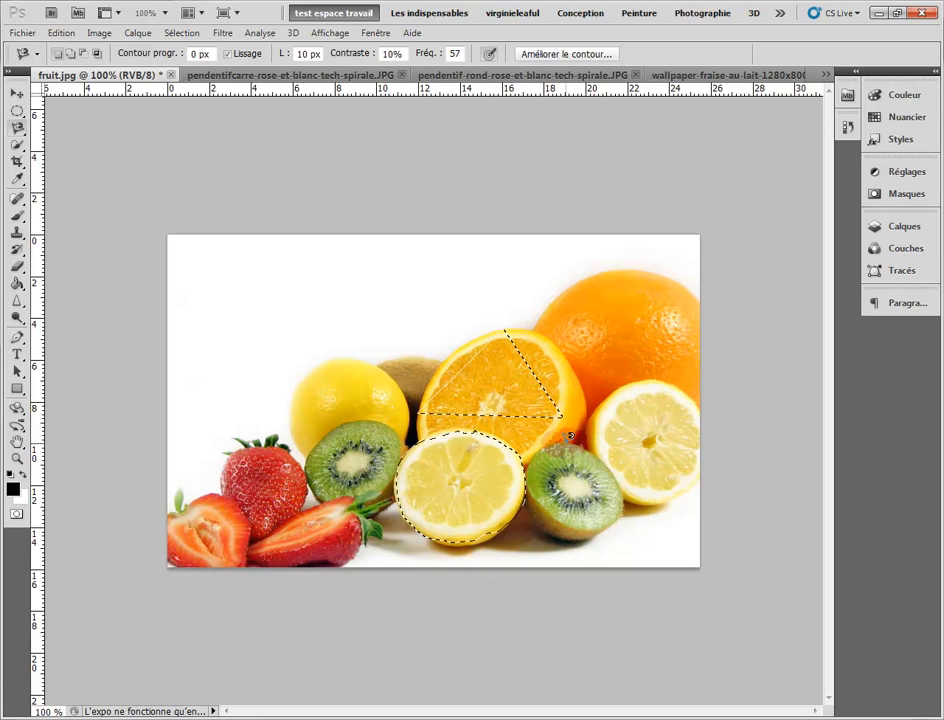
scroll(568, 447, "up", 1)
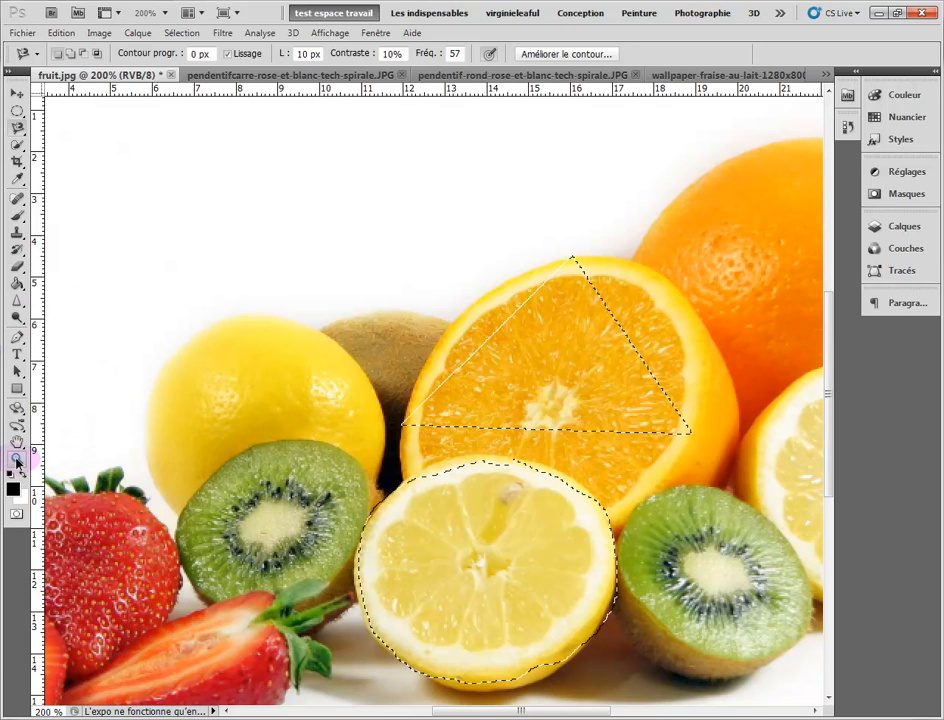
left_click(16, 458)
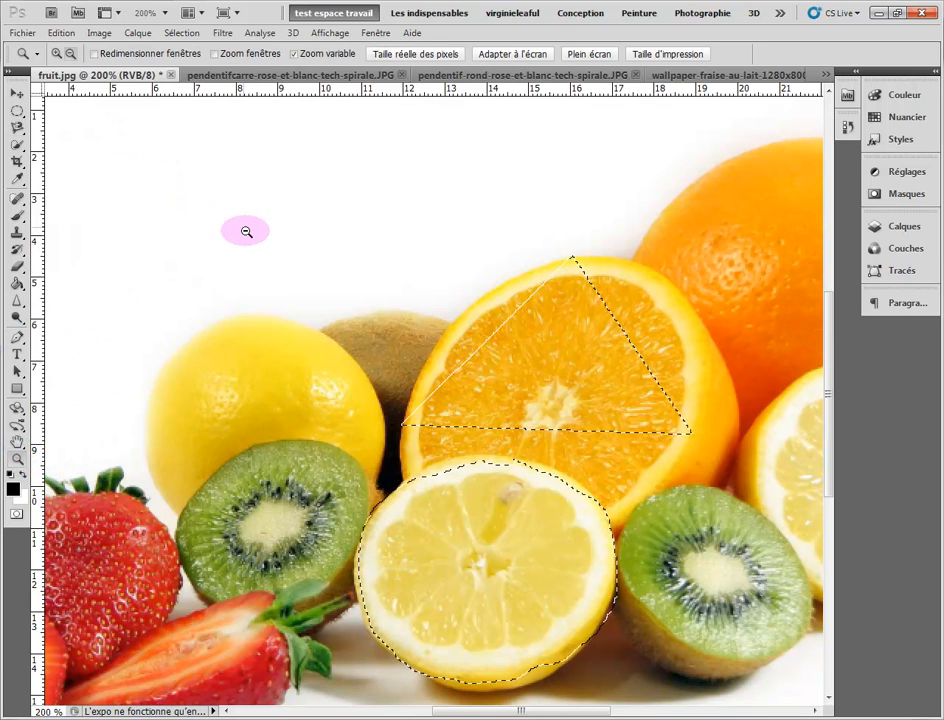
mouse_move(248, 236)
left_mouse_down()
mouse_move(242, 230)
mouse_move(272, 262)
mouse_move(206, 168)
mouse_move(225, 204)
mouse_move(214, 186)
left_mouse_up()
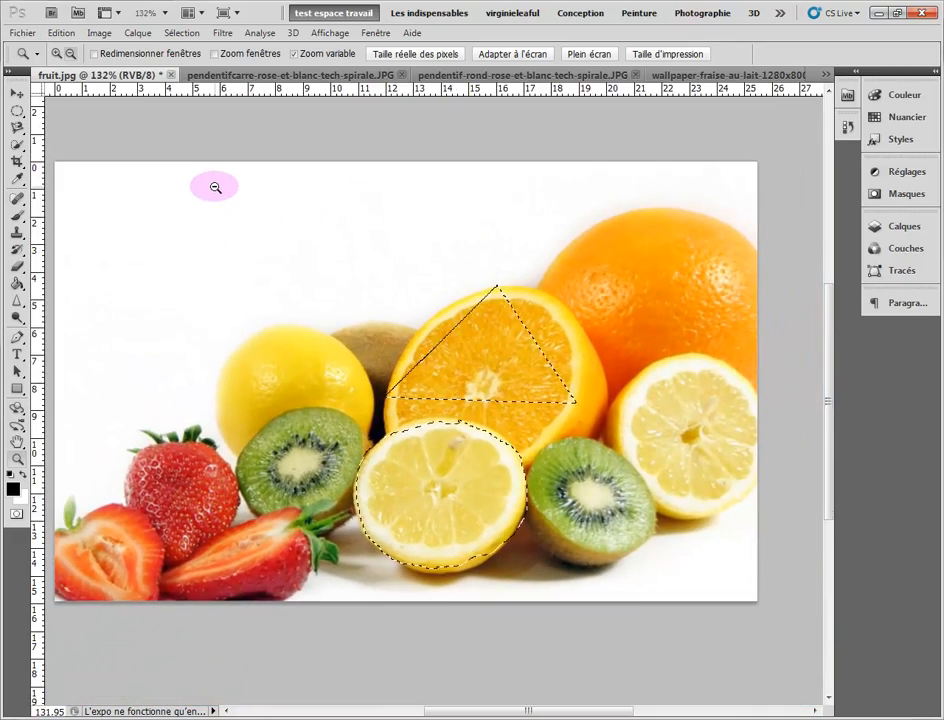
left_click(17, 127)
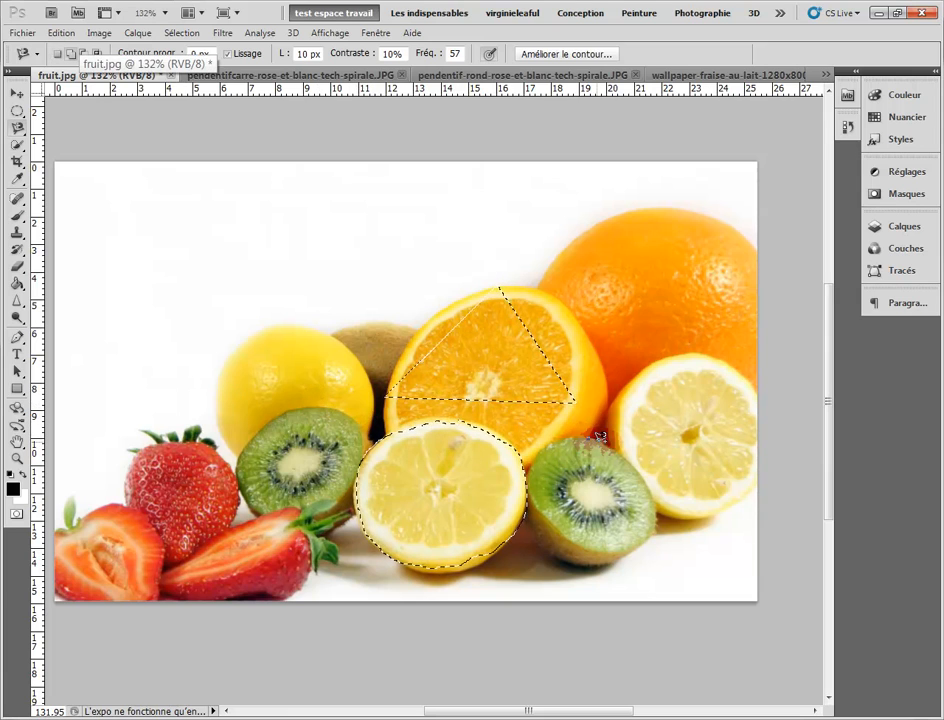
left_click(629, 458)
left_click(589, 441)
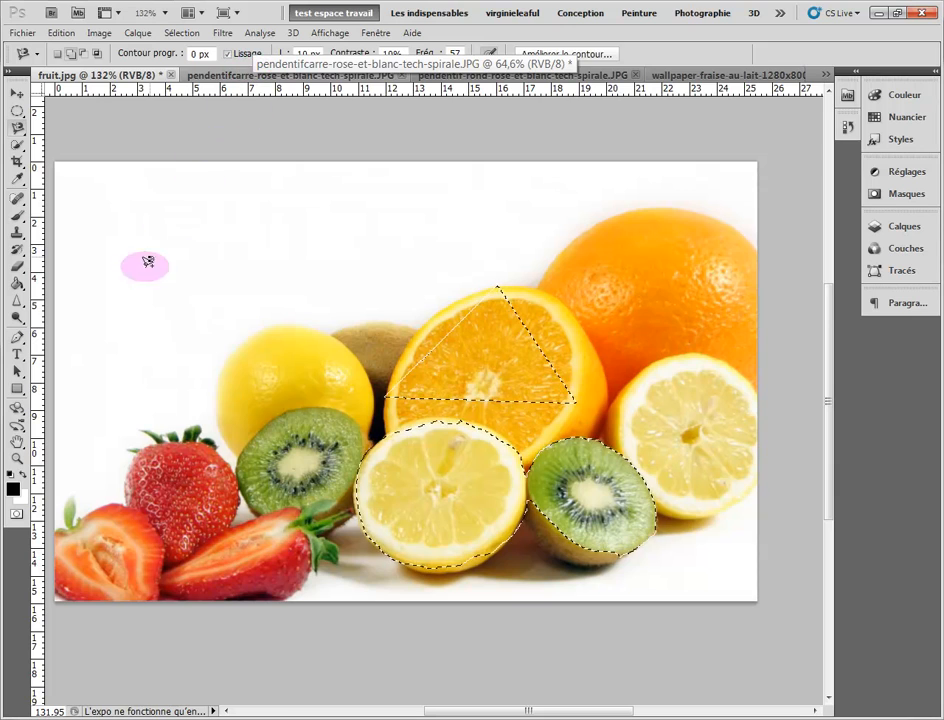
Enter Quick Mask mode and set up the Brush tool with a soft round 48 px tip at 0% hardness
left_click(15, 515)
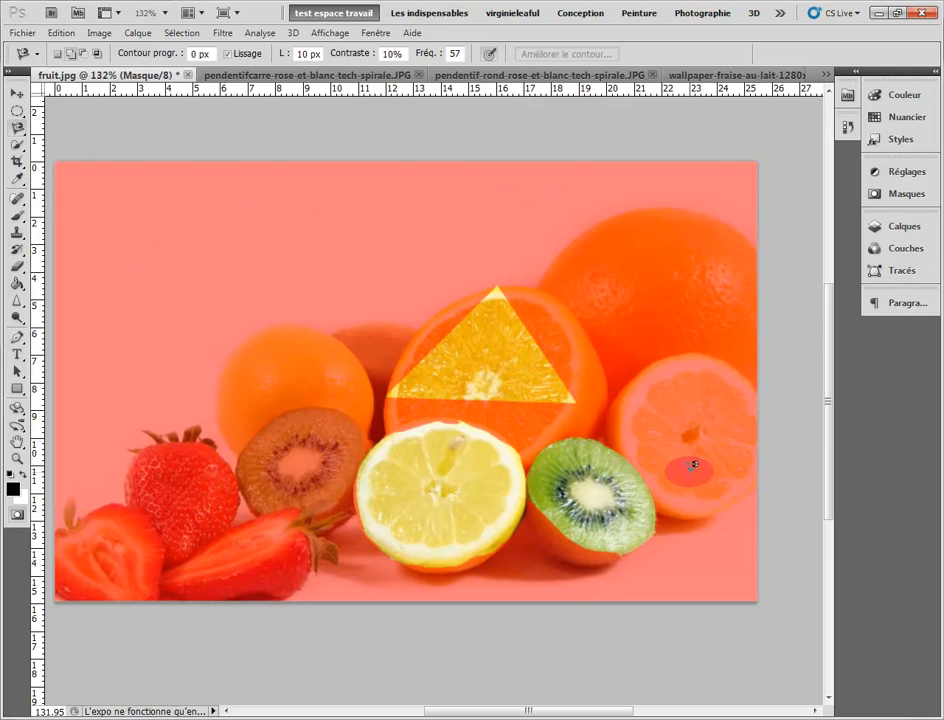
left_click(7, 220)
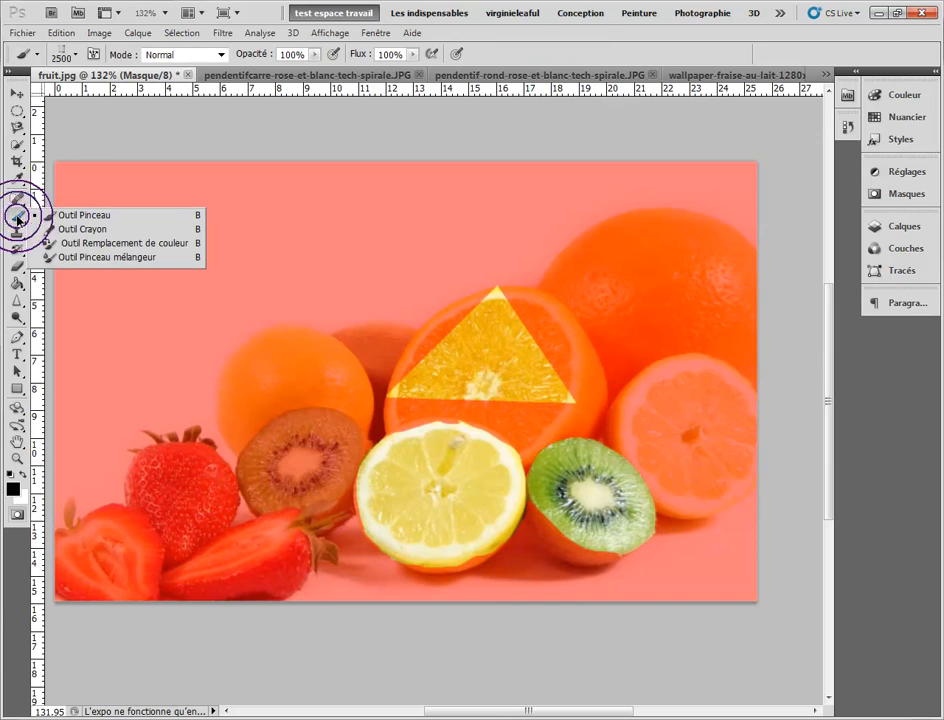
left_click(42, 216)
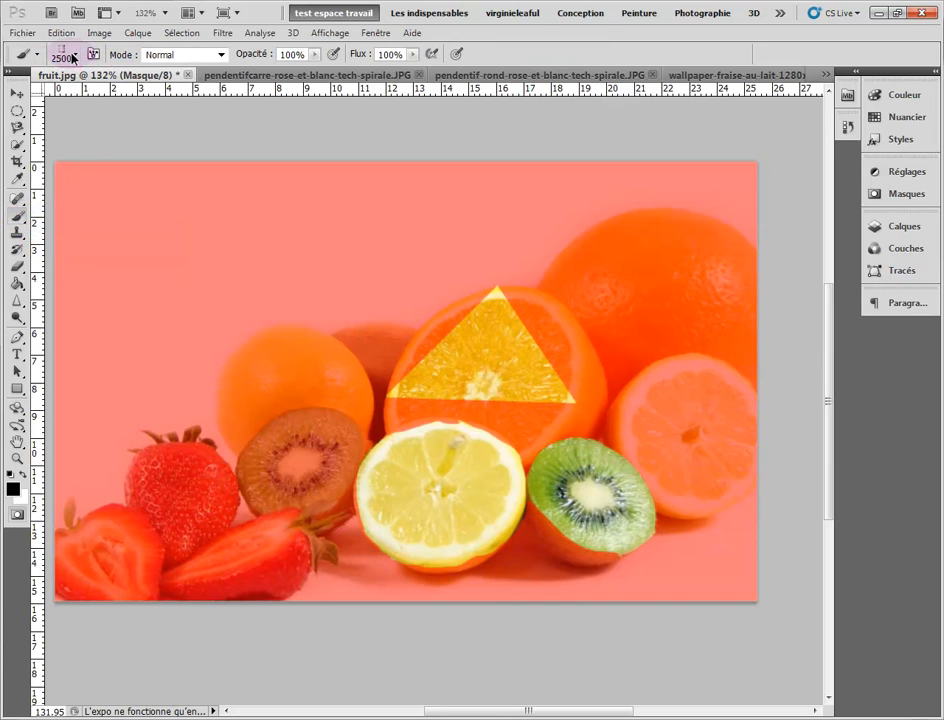
left_click(72, 55)
left_click(58, 97)
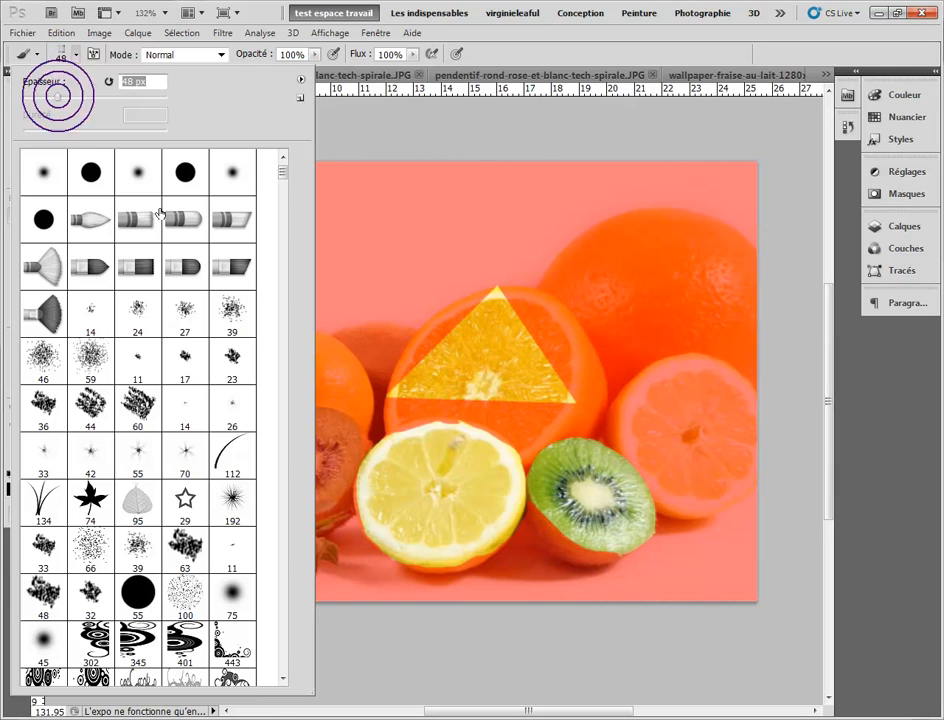
left_click(43, 172)
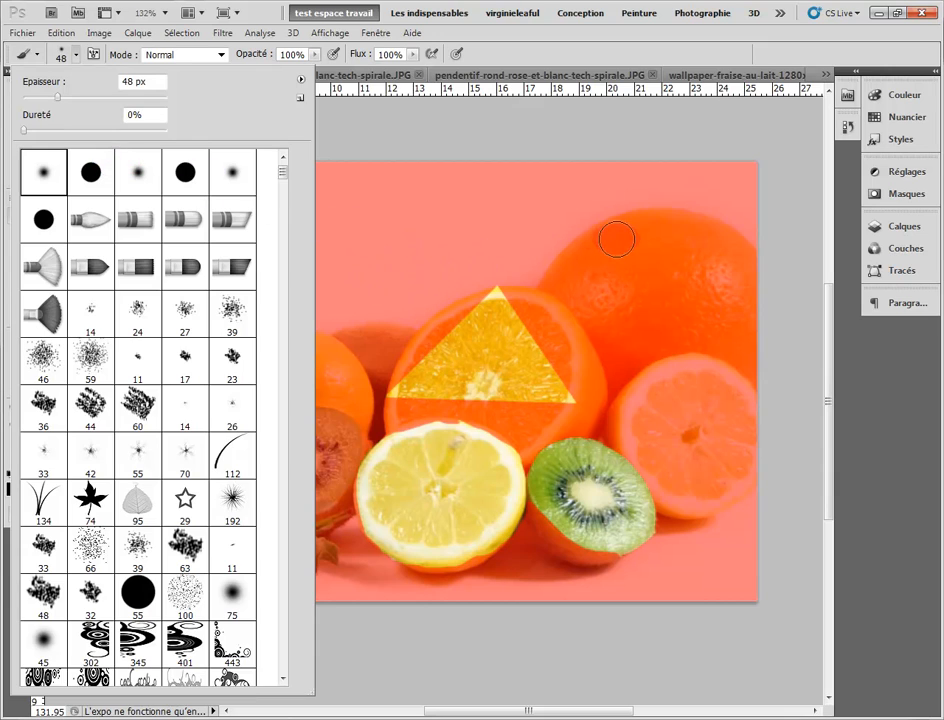
left_click(649, 225)
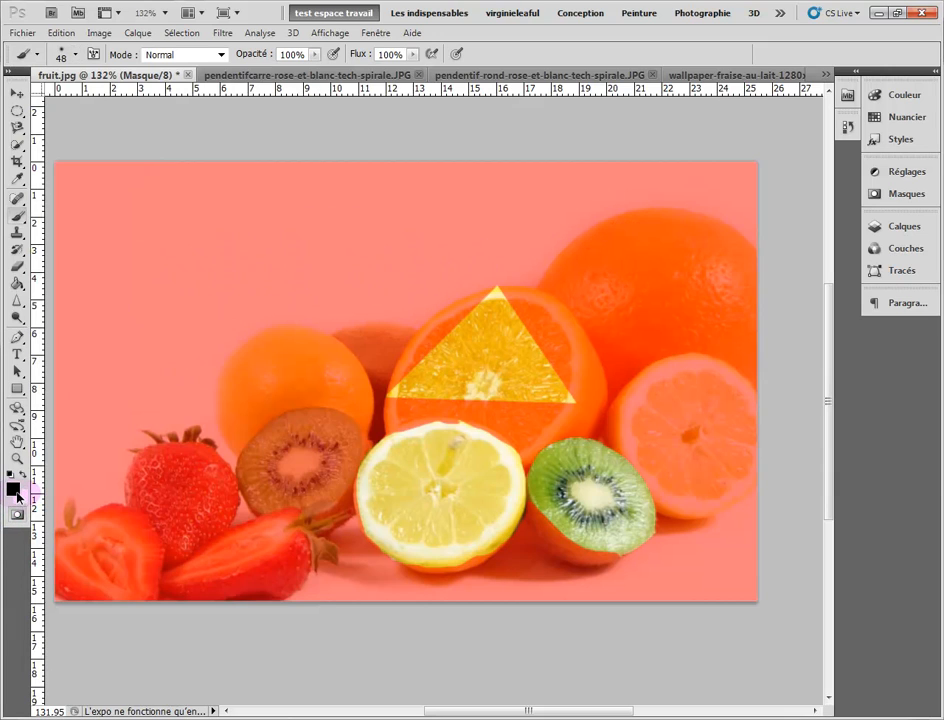
Paint the whole orange with white to add it to the selection, and leave Quick Mask mode
left_click(13, 489)
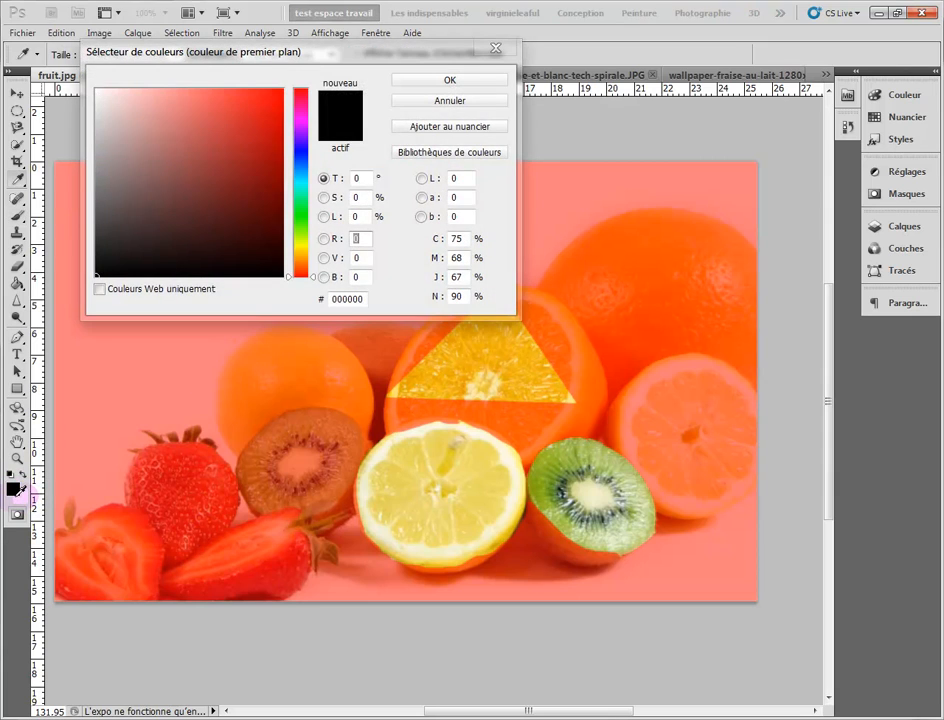
key("Escape")
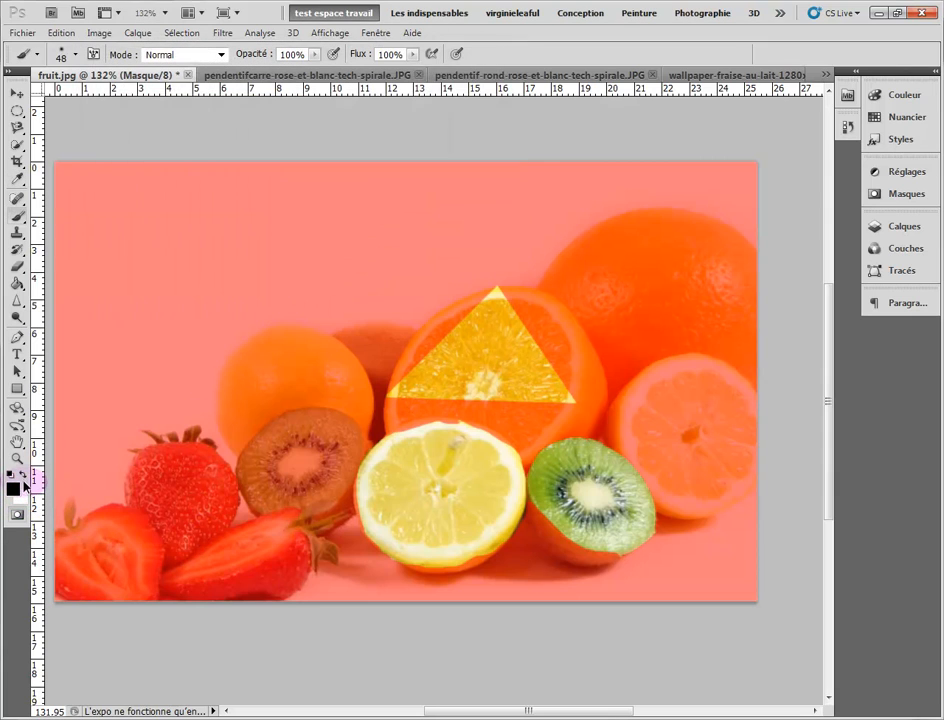
left_click(22, 478)
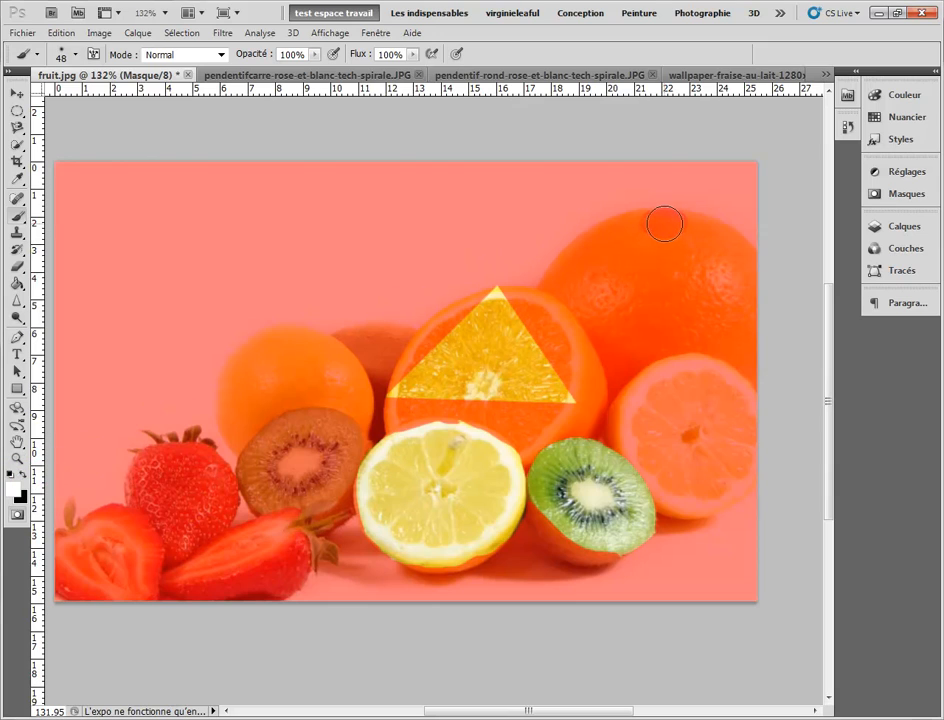
mouse_move(665, 224)
left_mouse_down()
mouse_move(720, 254)
mouse_move(740, 340)
mouse_move(733, 252)
mouse_move(702, 231)
mouse_move(667, 222)
mouse_move(623, 229)
mouse_move(563, 280)
left_mouse_up()
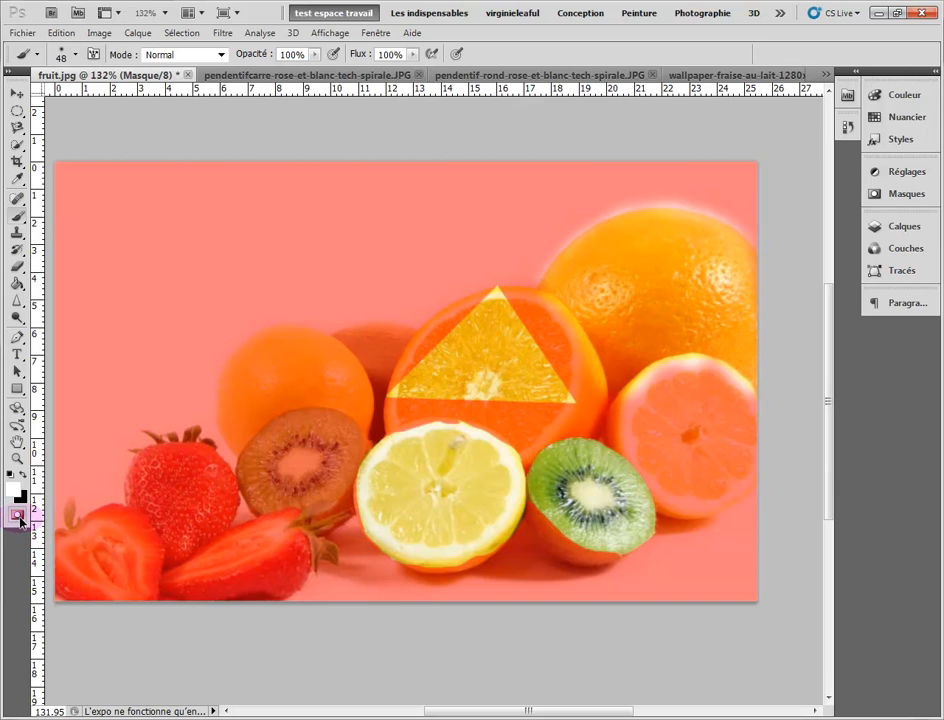
left_click(17, 514)
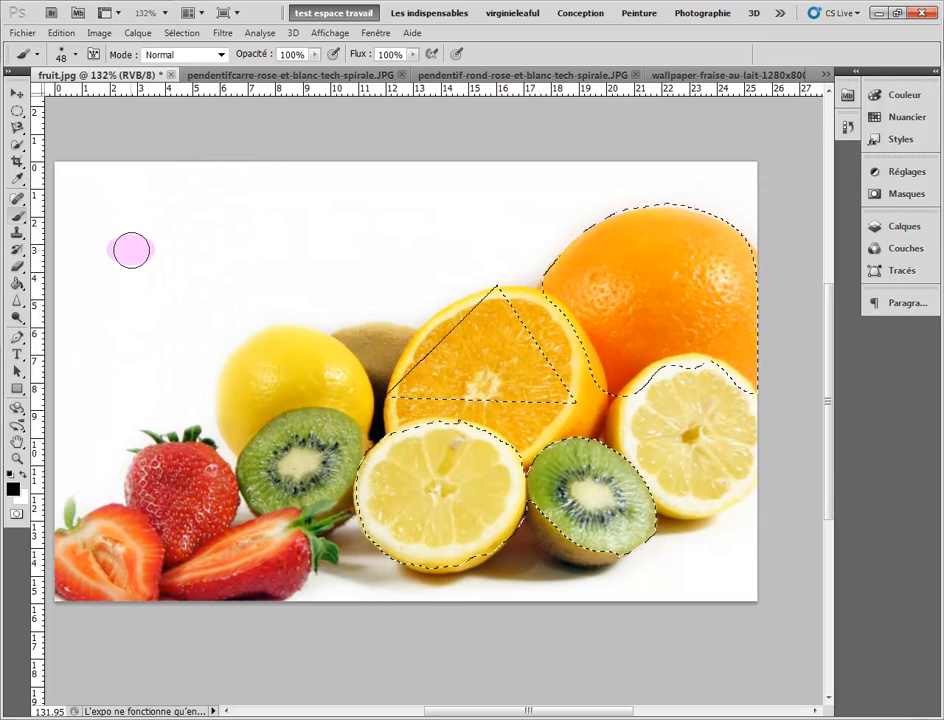
Return to Quick Mask mode with black as the foreground colour and reduce the brush size to 16 px
left_click(16, 513)
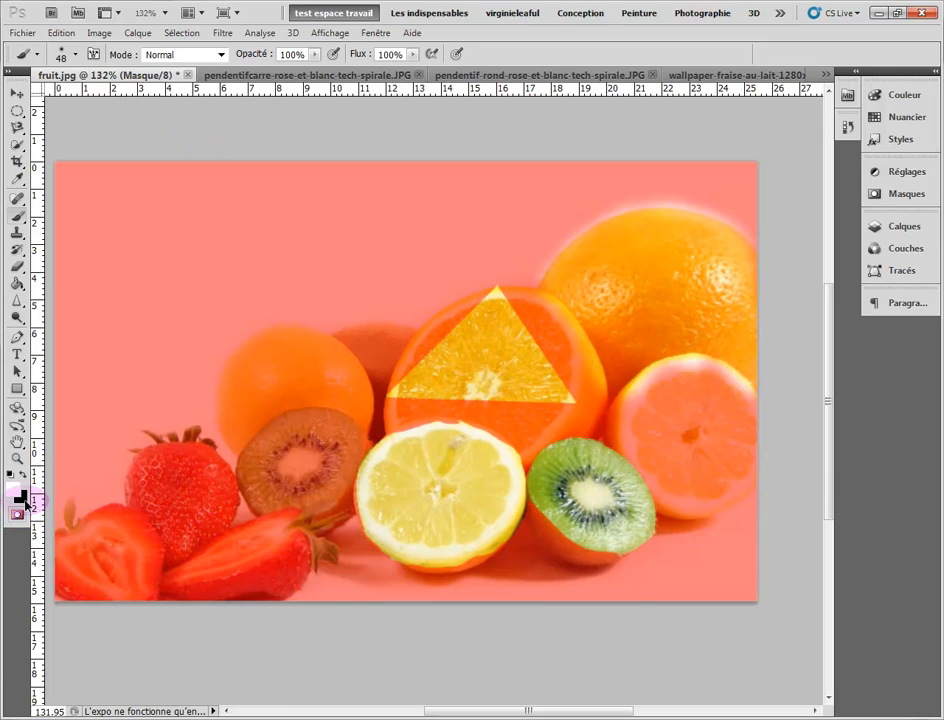
left_click(22, 476)
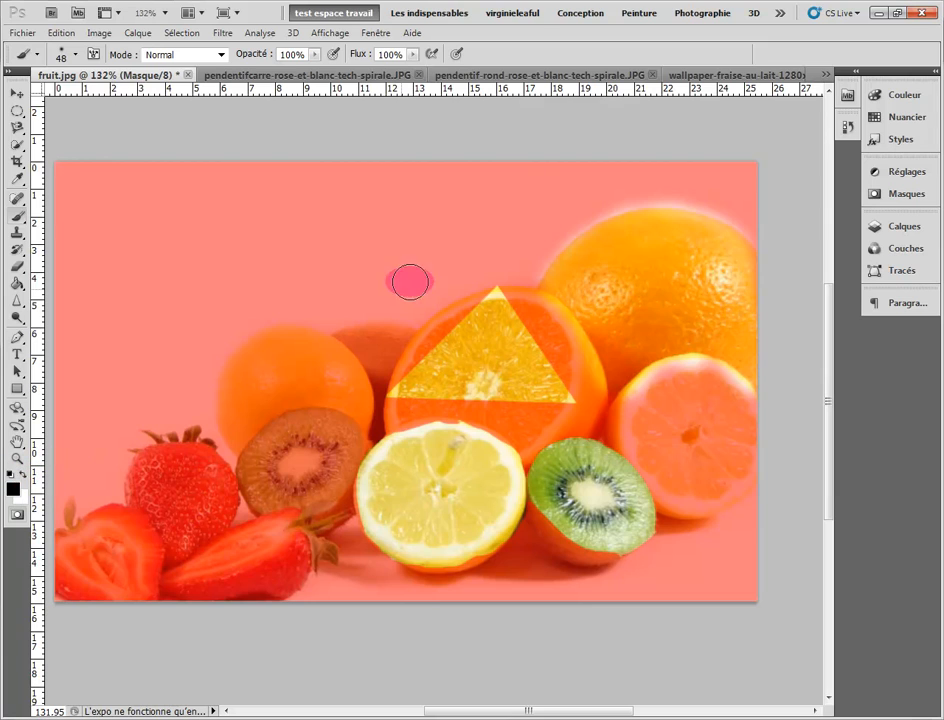
left_click(58, 53)
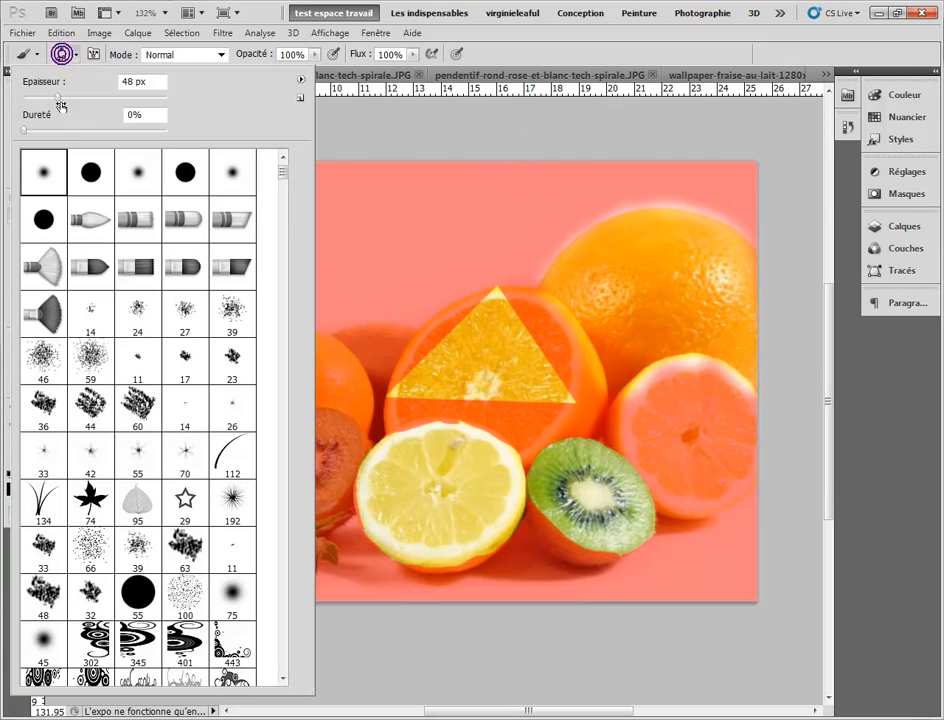
left_click_drag(57, 98, 37, 100)
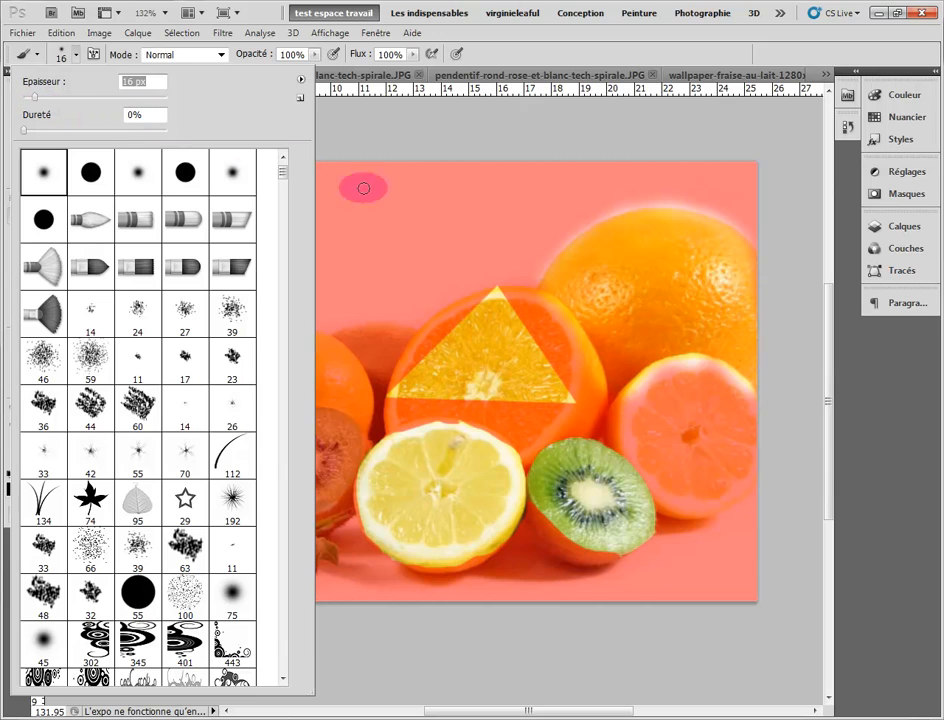
left_click(531, 280)
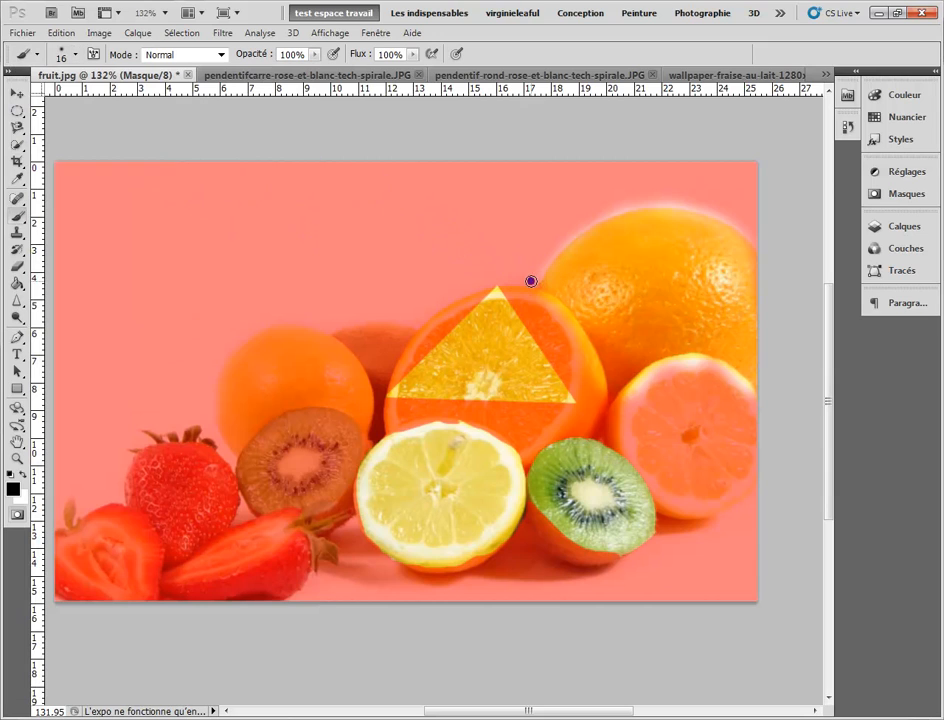
Paint black over the stray unmasked areas on the rims of the cut orange half and the lemon half below the whole orange
mouse_move(548, 257)
left_mouse_down()
mouse_move(605, 198)
mouse_move(622, 215)
left_mouse_up()
key("ctrl+plus")
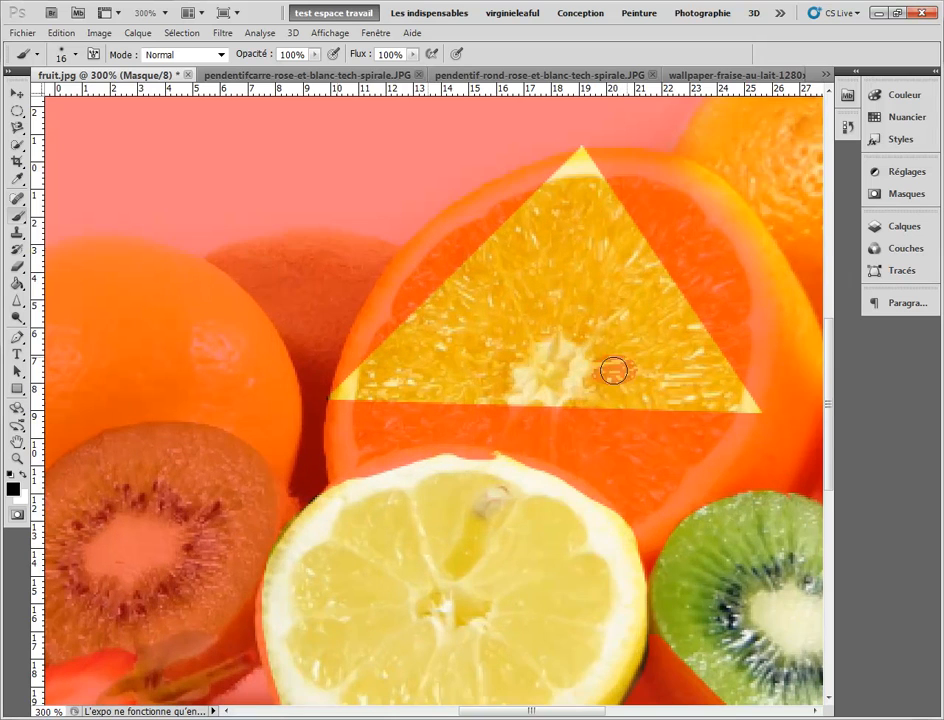
left_click_drag(563, 712, 640, 712)
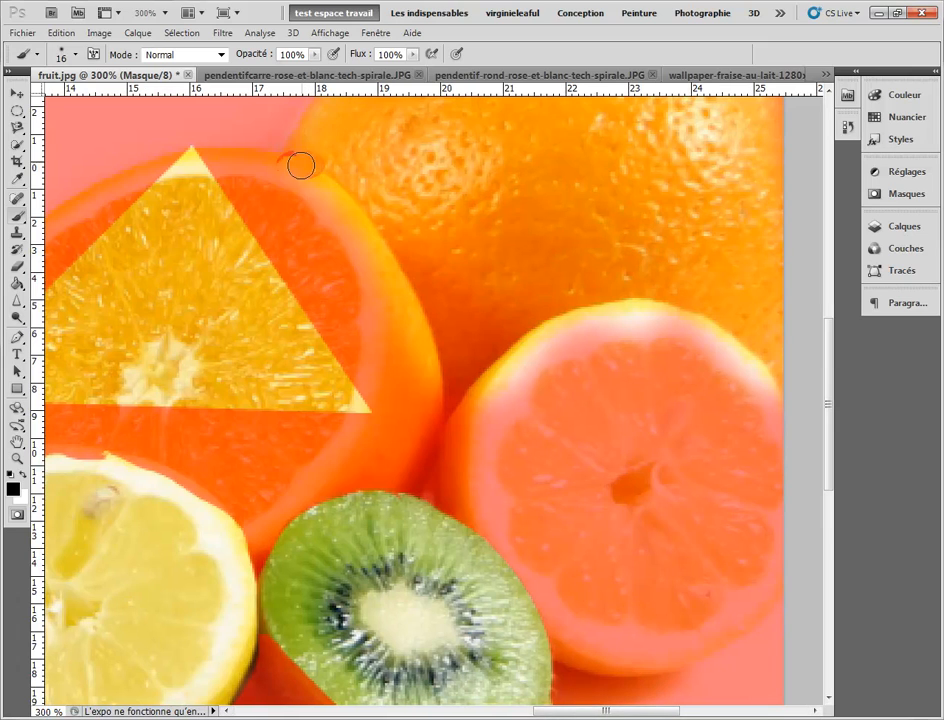
mouse_move(297, 168)
left_mouse_down()
mouse_move(285, 174)
mouse_move(282, 164)
mouse_move(345, 213)
mouse_move(371, 274)
mouse_move(297, 175)
mouse_move(329, 192)
mouse_move(360, 228)
mouse_move(421, 342)
mouse_move(430, 401)
mouse_move(401, 379)
mouse_move(389, 298)
mouse_move(386, 444)
left_mouse_up()
left_click_drag(387, 322, 386, 435)
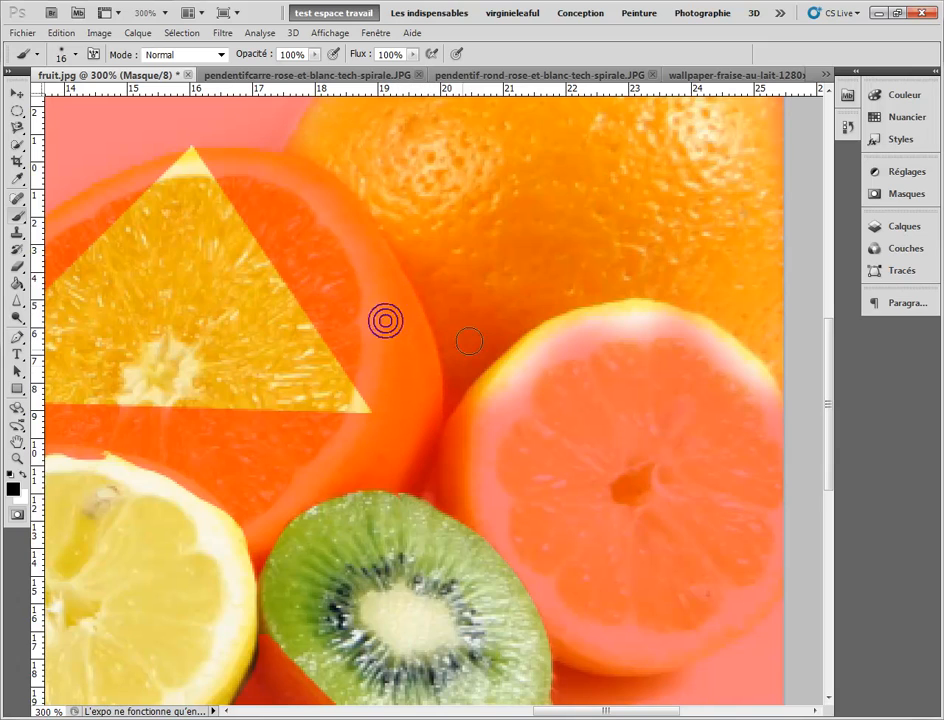
mouse_move(620, 313)
left_mouse_down()
mouse_move(709, 339)
mouse_move(770, 397)
mouse_move(709, 330)
mouse_move(613, 316)
mouse_move(532, 353)
mouse_move(475, 425)
mouse_move(535, 340)
mouse_move(569, 325)
mouse_move(656, 313)
mouse_move(691, 330)
mouse_move(670, 342)
mouse_move(565, 343)
mouse_move(519, 389)
mouse_move(505, 449)
mouse_move(510, 493)
mouse_move(548, 568)
mouse_move(506, 480)
left_mouse_up()
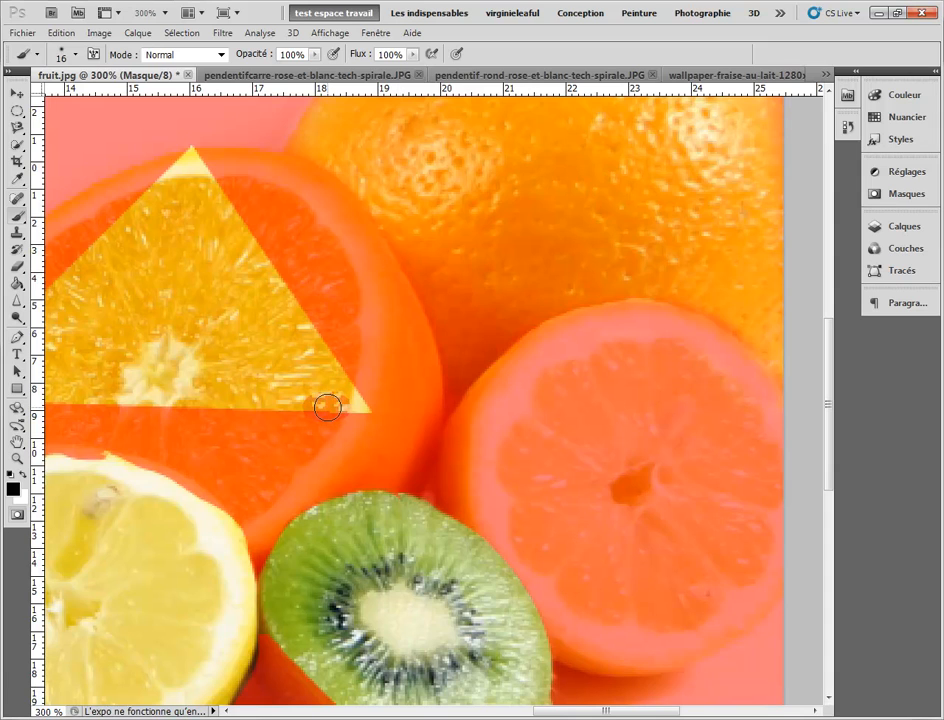
Mask the white halo along the whole orange's upper edge with black brush strokes
key("ctrl+minus")
key("ctrl+minus")
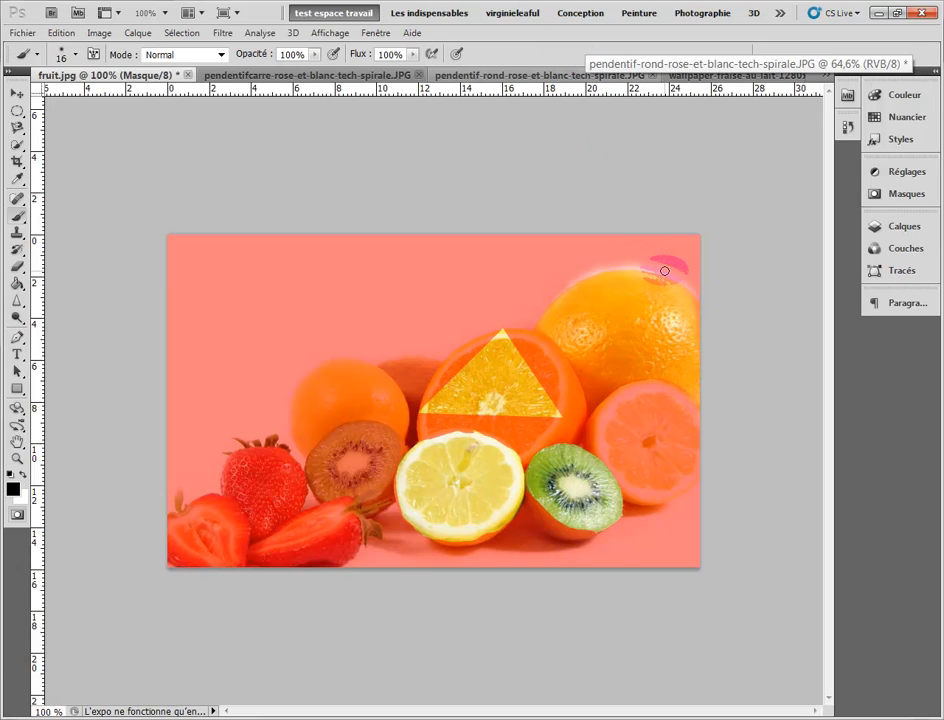
left_click_drag(665, 275, 703, 299)
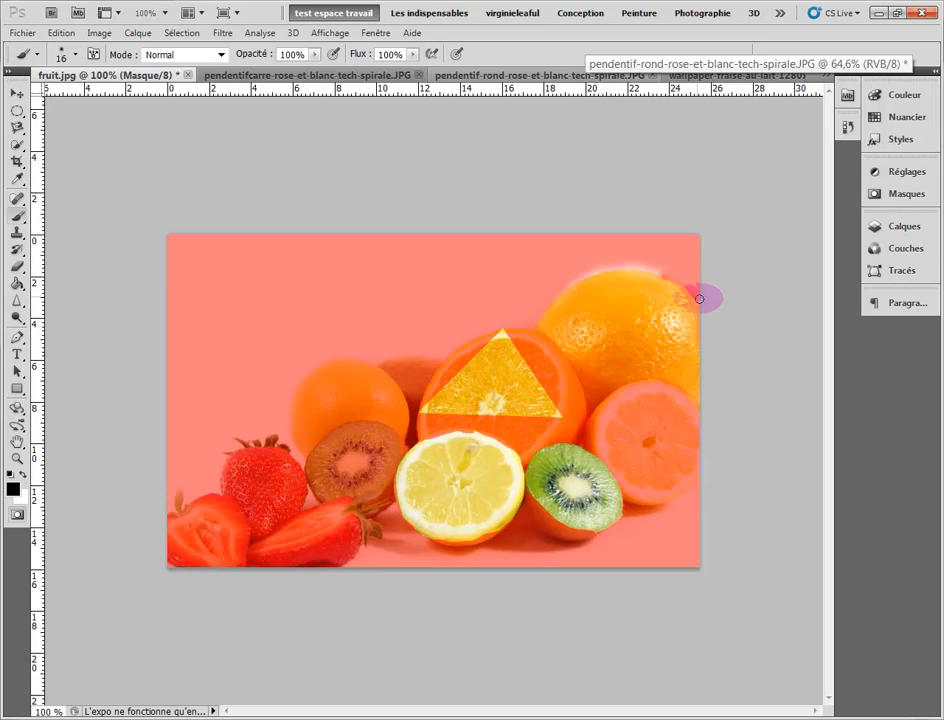
mouse_move(552, 299)
left_mouse_down()
mouse_move(610, 268)
mouse_move(679, 272)
left_mouse_up()
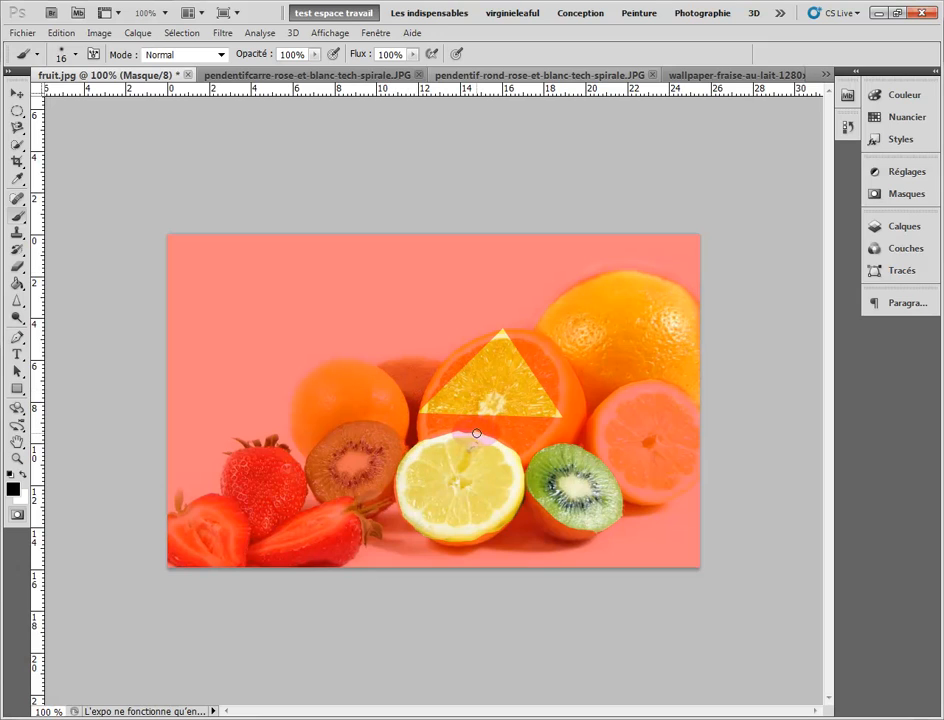
Retouch the front lemon half's mask with a black stroke on its upper rim and white strokes around its outline
left_click_drag(476, 433, 493, 441)
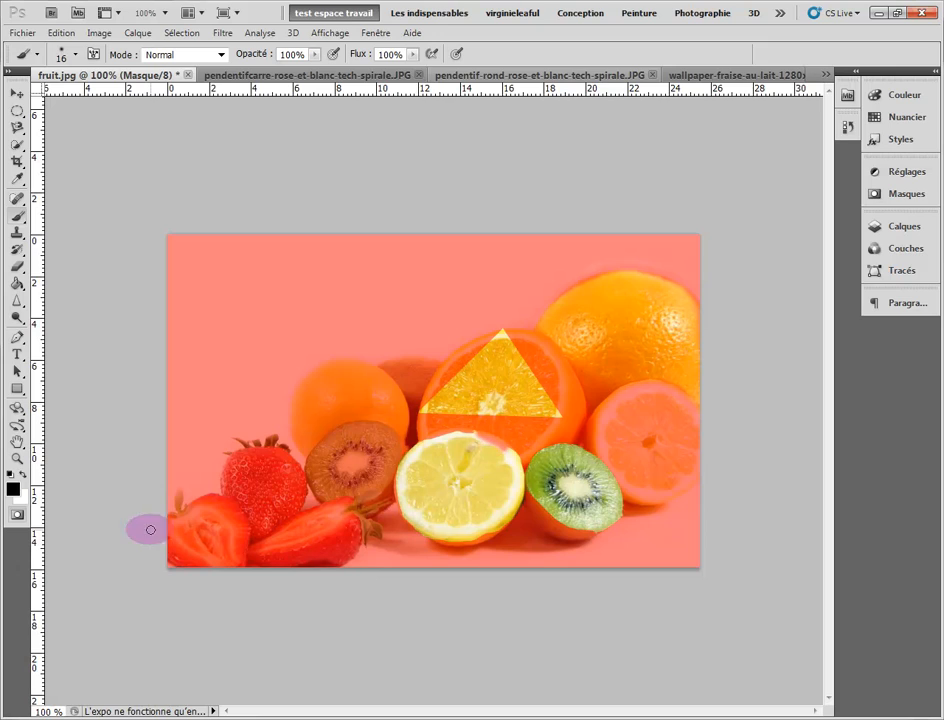
left_click(22, 473)
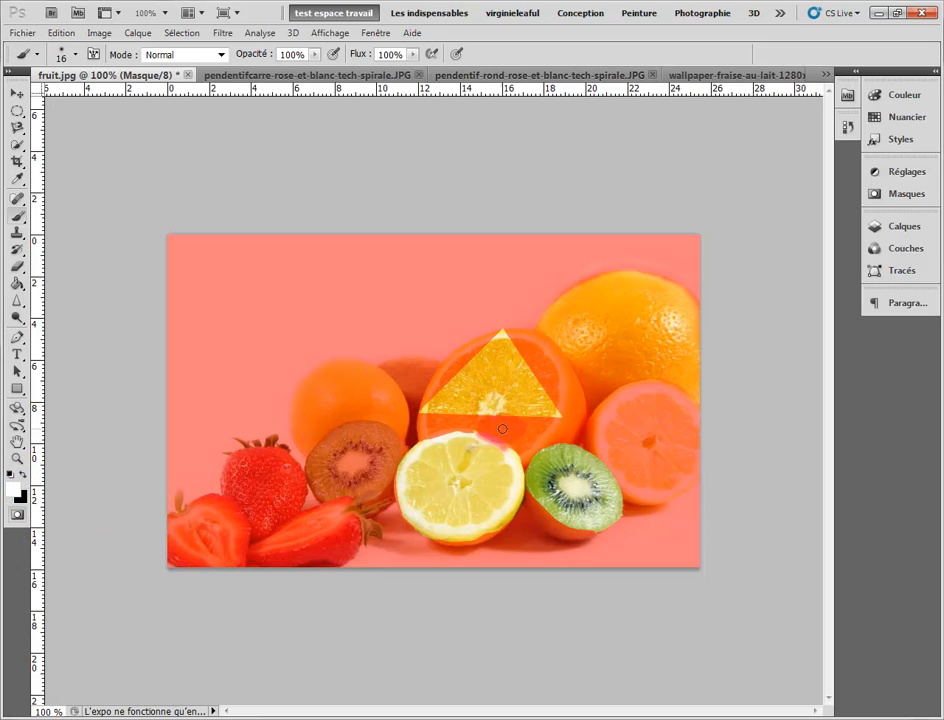
mouse_move(471, 435)
left_mouse_down()
mouse_move(515, 461)
mouse_move(500, 467)
mouse_move(454, 441)
mouse_move(467, 433)
mouse_move(491, 445)
mouse_move(414, 455)
mouse_move(438, 436)
left_mouse_up()
mouse_move(509, 510)
left_mouse_down()
mouse_move(481, 534)
mouse_move(449, 519)
mouse_move(483, 547)
mouse_move(484, 530)
mouse_move(462, 543)
mouse_move(424, 531)
mouse_move(402, 498)
left_mouse_up()
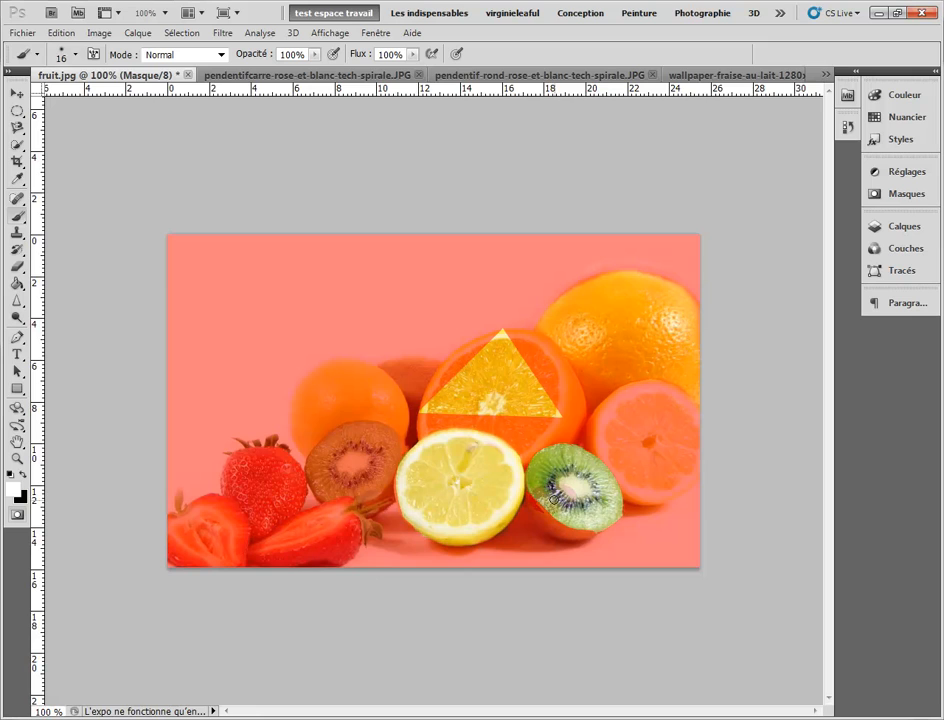
Convert the quick mask back to a selection and activate the Elliptical Marquee tool
left_click(16, 515)
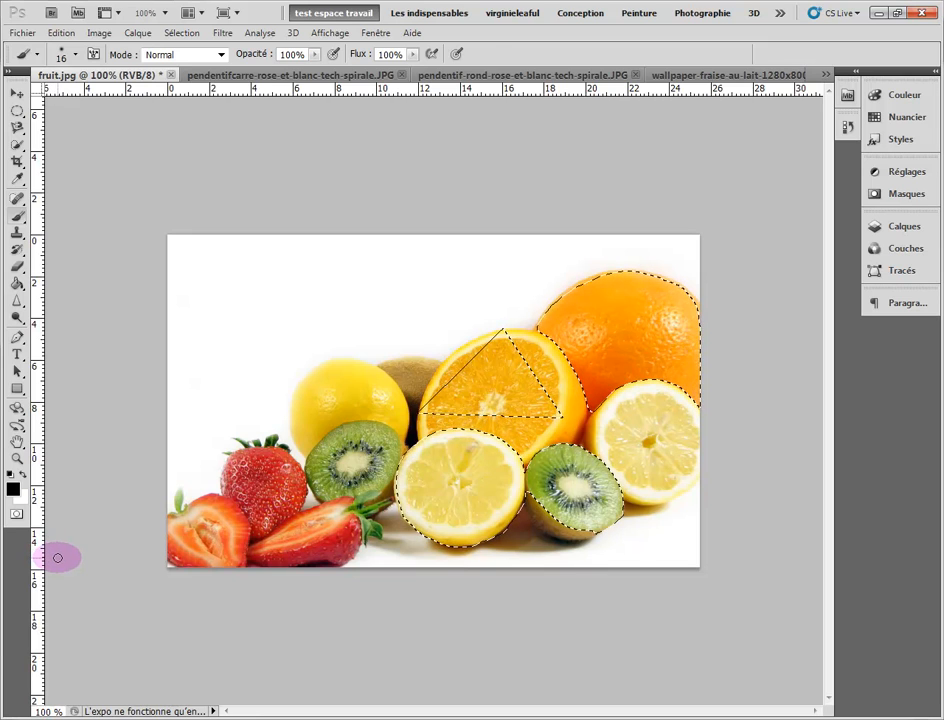
left_click(15, 114)
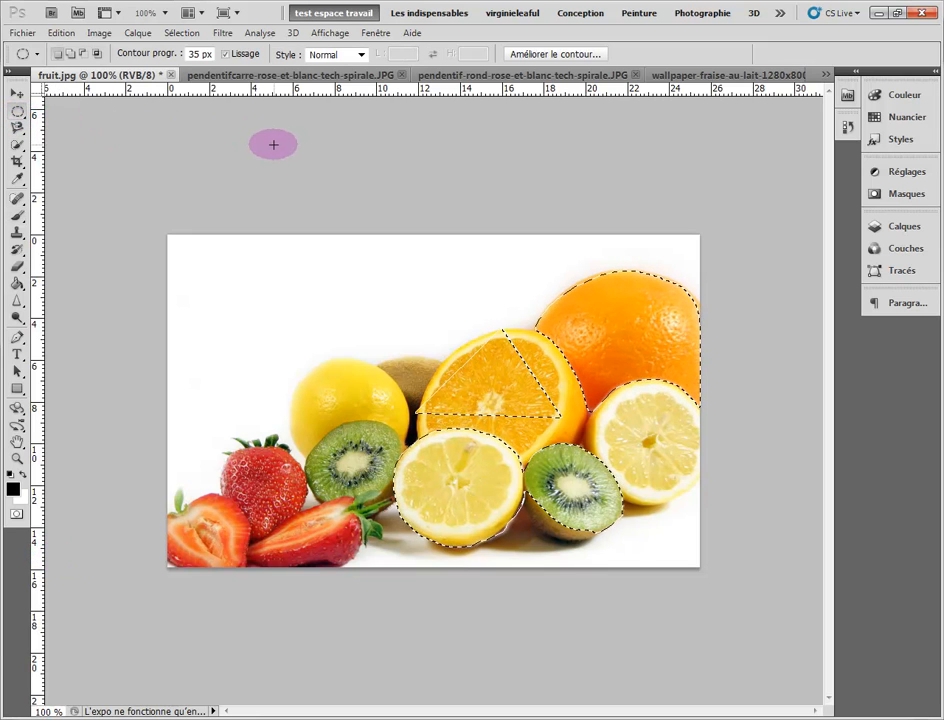